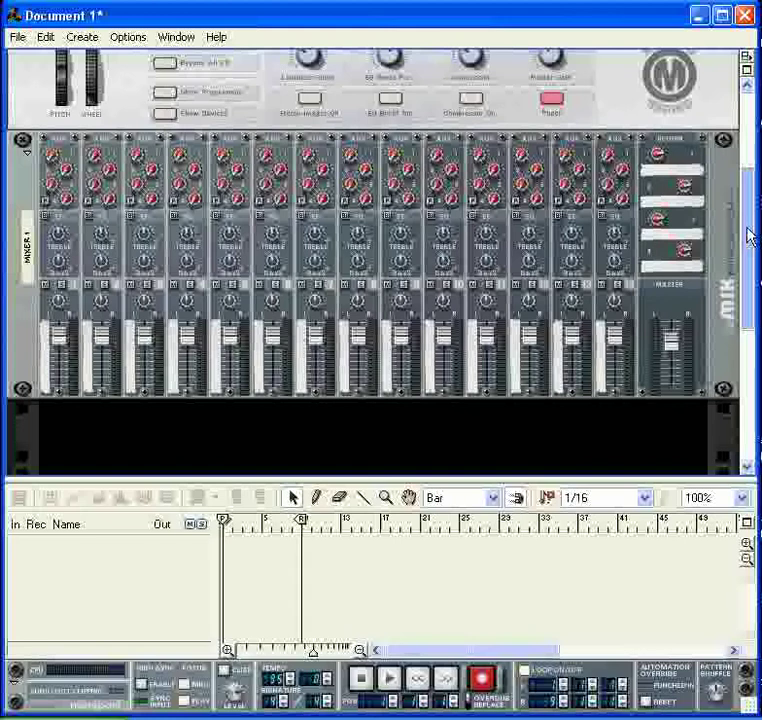
Add a Dr.REX Loop Player to the empty rack space below the mixer
{"action": "left_click_drag", "start_coordinate": [748, 236], "coordinate": [745, 265]}
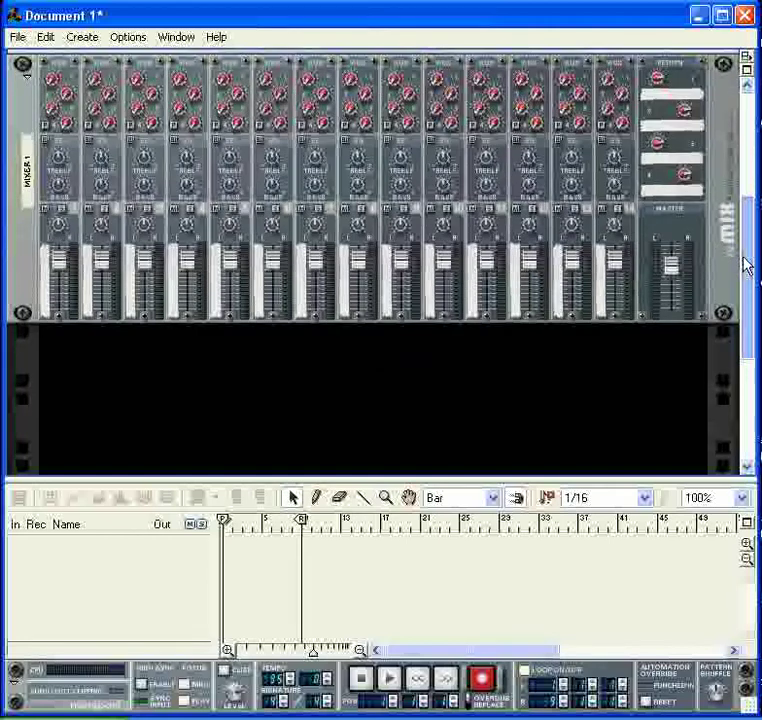
{"action": "scroll", "coordinate": [337, 384], "scroll_direction": "down", "scroll_amount": 2}
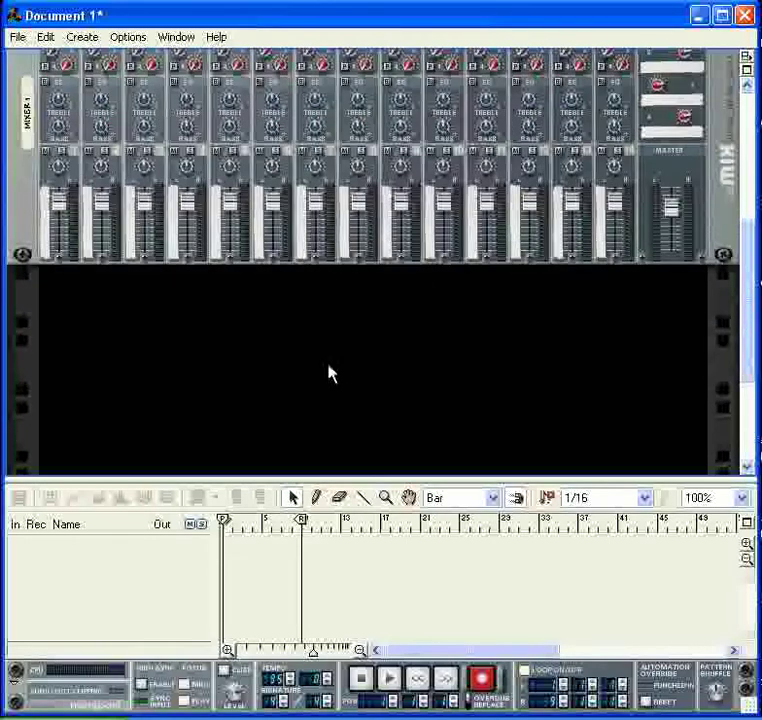
{"action": "right_click", "coordinate": [172, 333]}
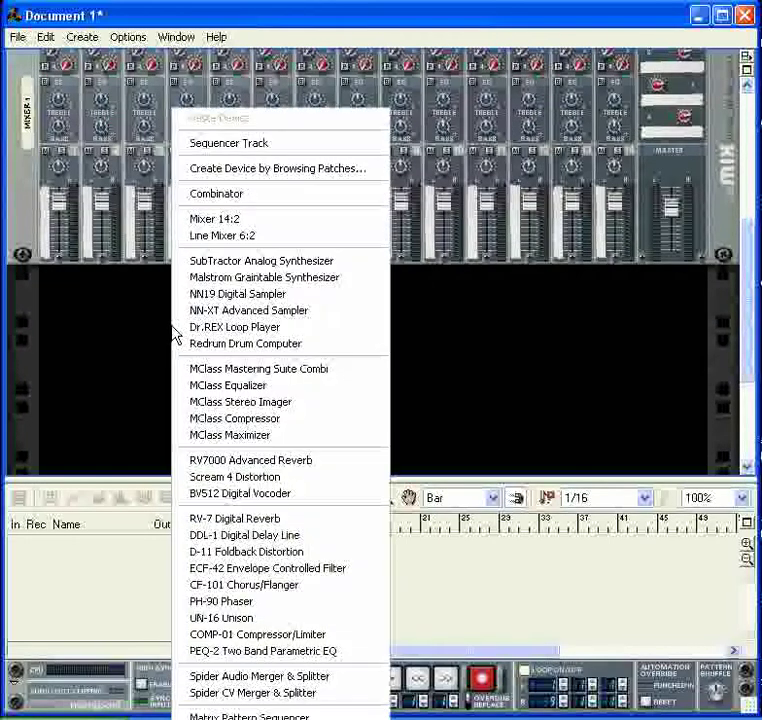
{"action": "left_click", "coordinate": [237, 330]}
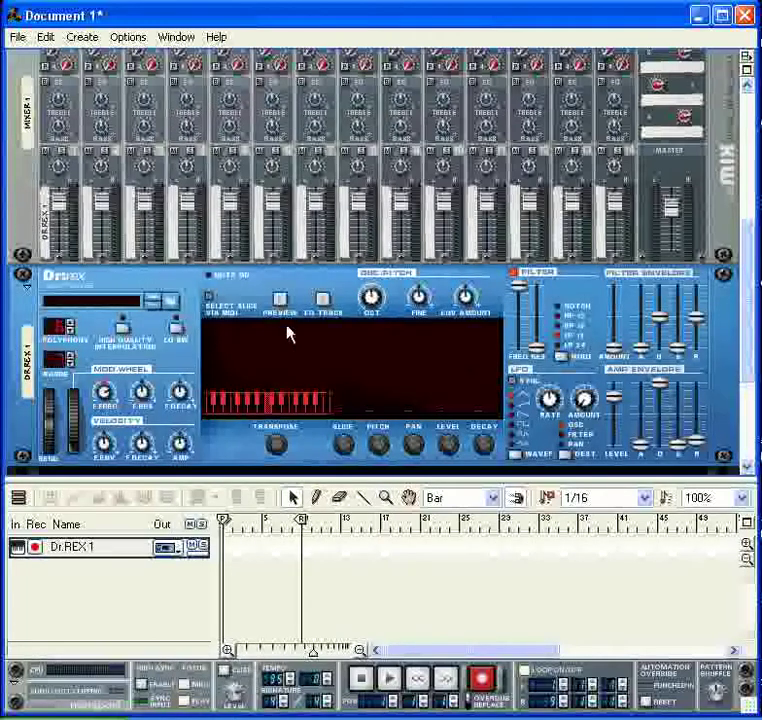
Load the Hip Hop loop Hhp21_Gangsta_093_Chrnc.rx2 into the Dr.REX player and preview it
{"action": "left_click", "coordinate": [170, 301]}
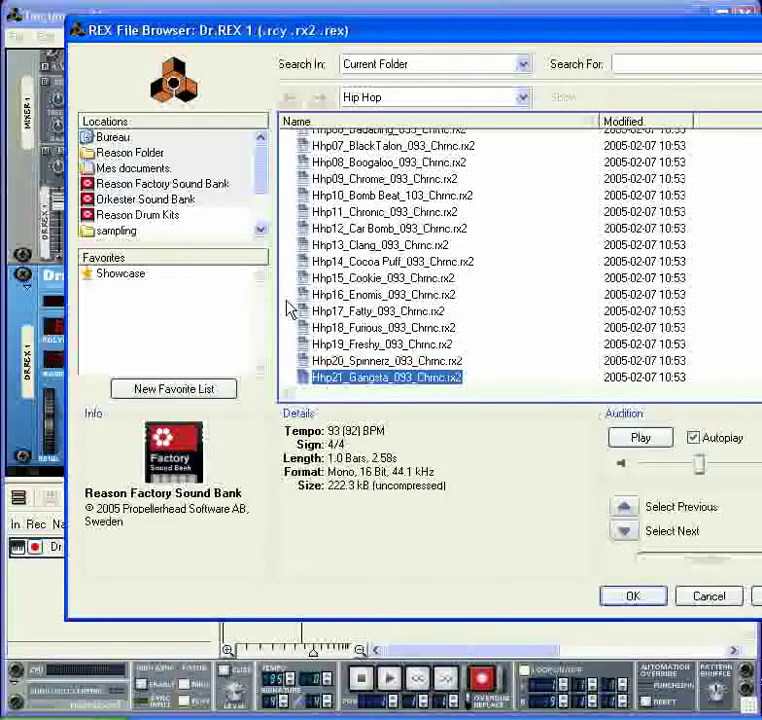
{"action": "scroll", "coordinate": [553, 299], "scroll_direction": "down", "scroll_amount": 2}
{"action": "double_click", "coordinate": [353, 305]}
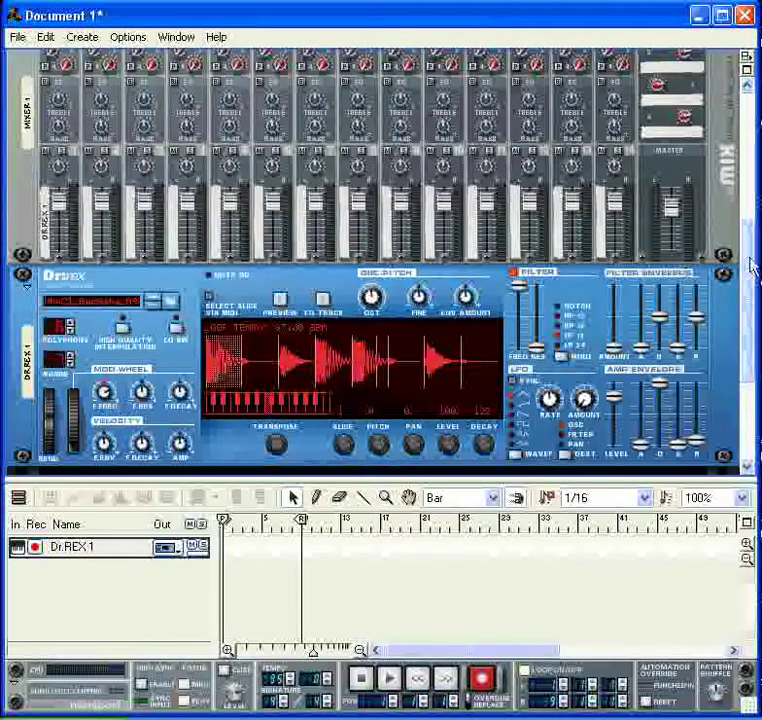
{"action": "left_click_drag", "start_coordinate": [752, 265], "coordinate": [745, 287]}
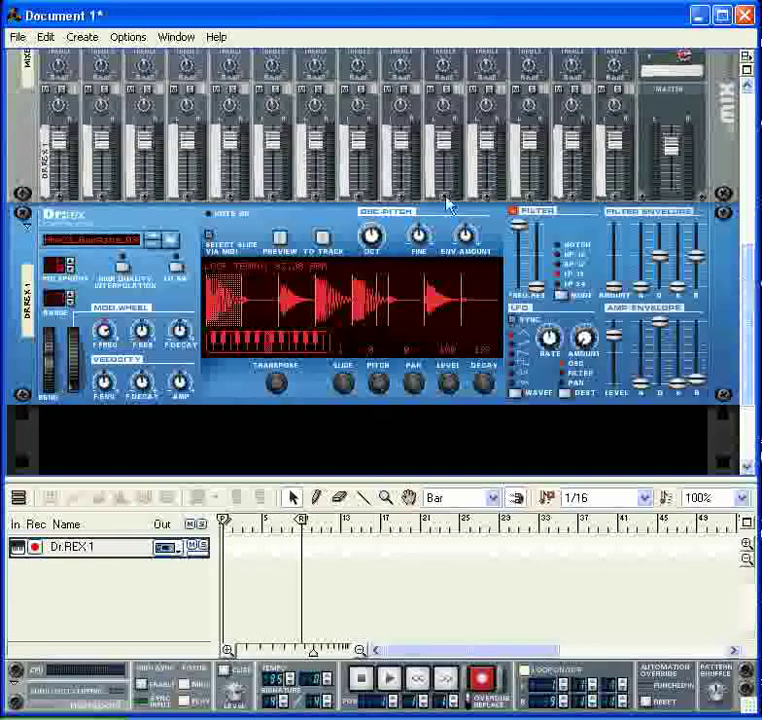
{"action": "left_click", "coordinate": [283, 247]}
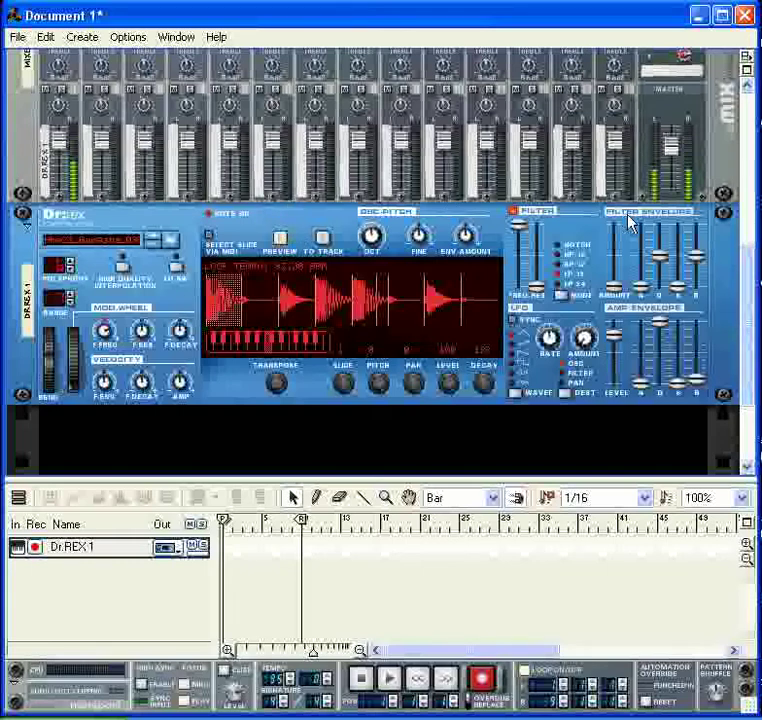
{"action": "scroll", "coordinate": [748, 272], "scroll_direction": "up", "scroll_amount": 2}
{"action": "mouse_move", "coordinate": [668, 172]}
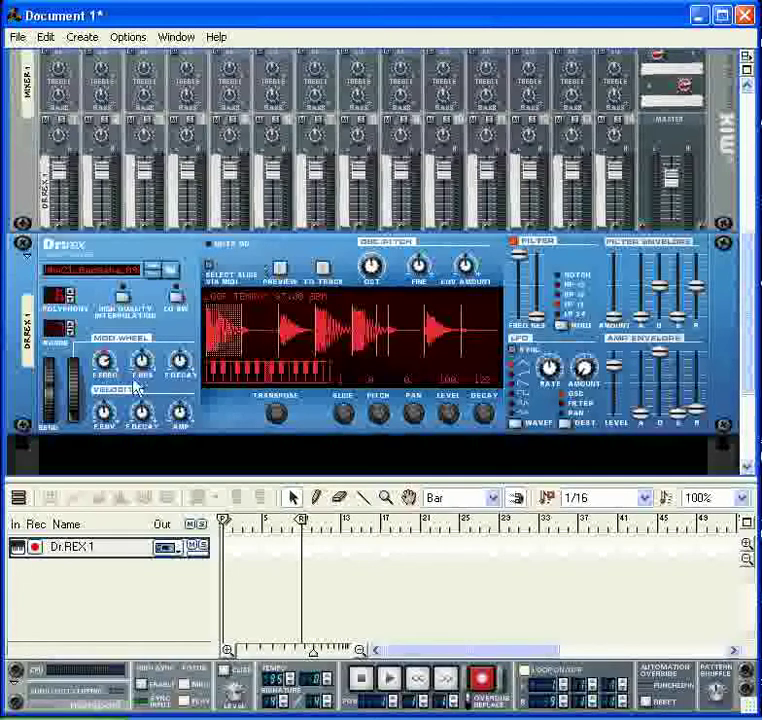
Add an RV7000 Advanced Reverb to the Dr.REX player and preview the loop through it
{"action": "right_click", "coordinate": [183, 342]}
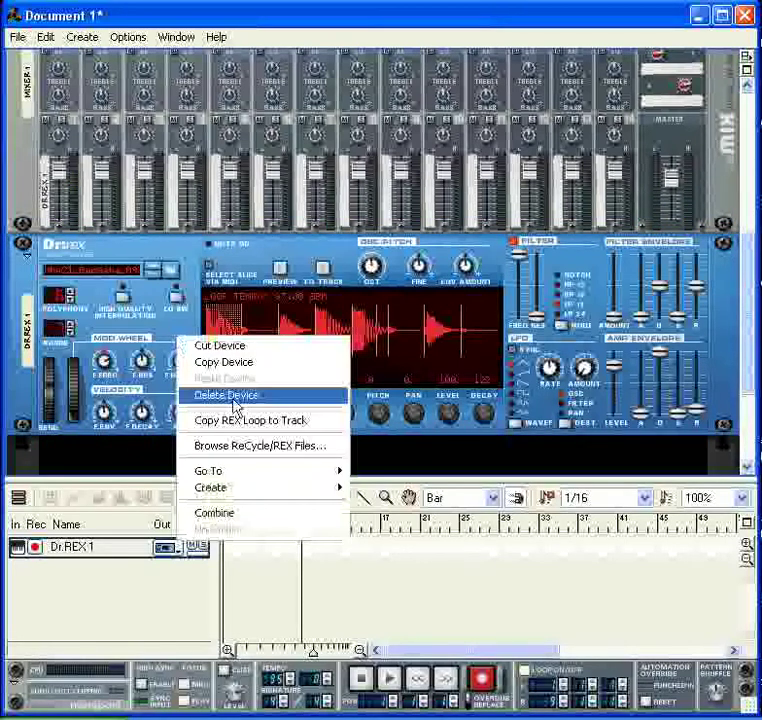
{"action": "mouse_move", "coordinate": [257, 500]}
{"action": "left_click", "coordinate": [421, 461]}
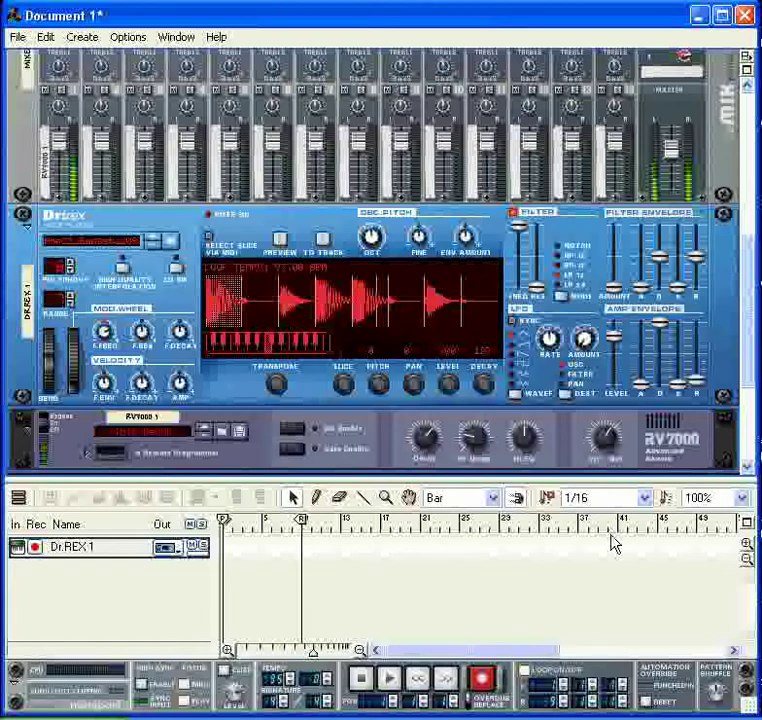
{"action": "left_click", "coordinate": [372, 686]}
{"action": "left_click", "coordinate": [279, 243]}
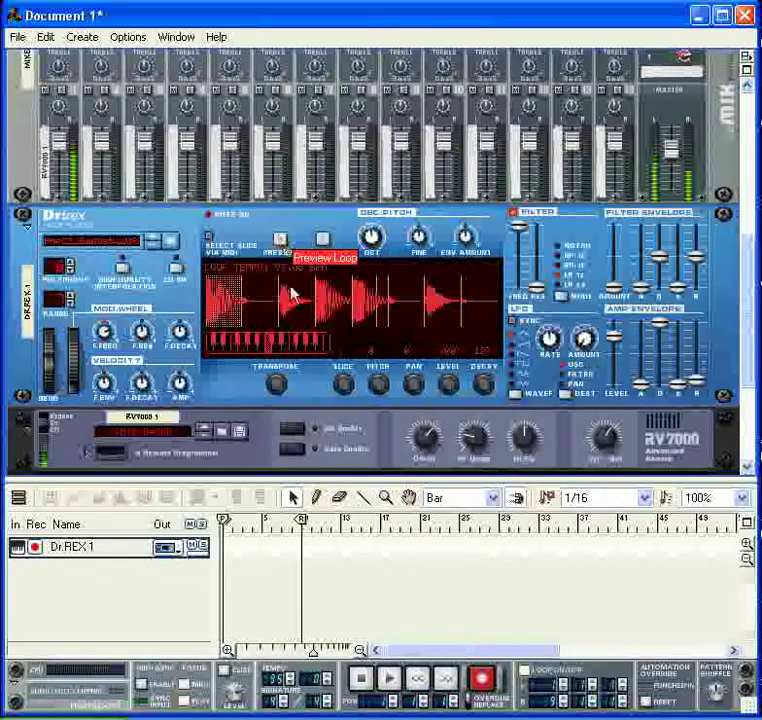
{"action": "left_click", "coordinate": [361, 679]}
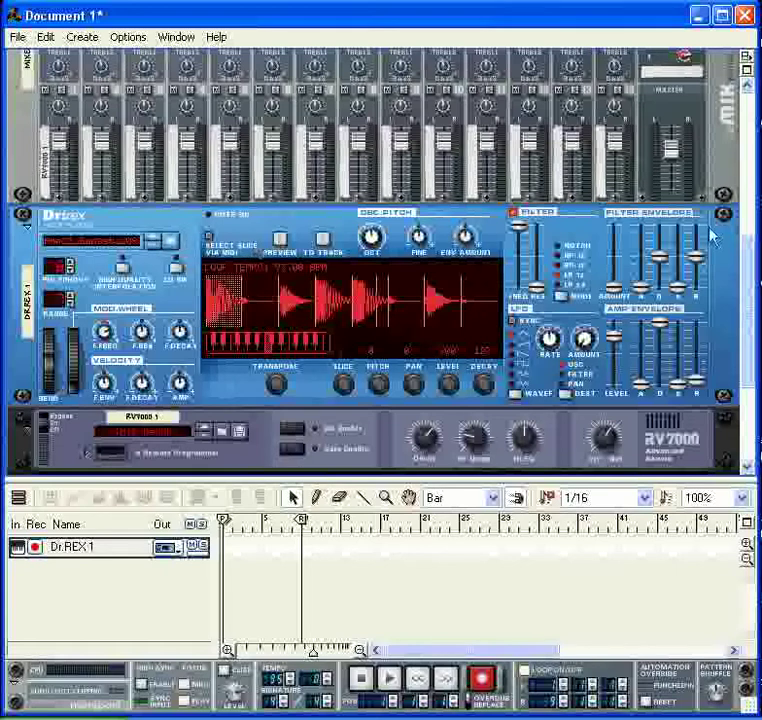
Delete the RV7000 reverb from the rack
{"action": "left_click_drag", "start_coordinate": [748, 255], "coordinate": [735, 284]}
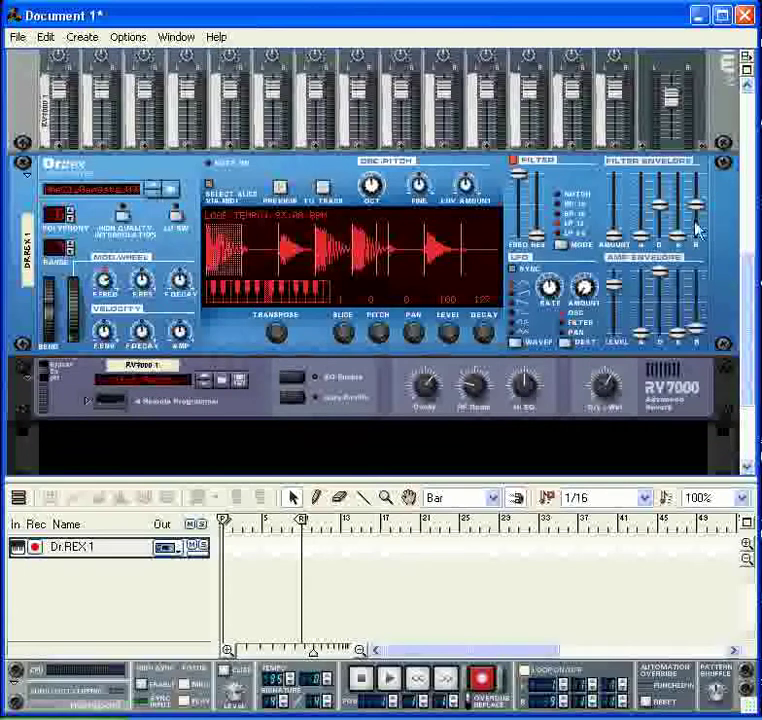
{"action": "mouse_move", "coordinate": [750, 289]}
{"action": "left_mouse_down"}
{"action": "mouse_move", "coordinate": [755, 258]}
{"action": "mouse_move", "coordinate": [757, 285]}
{"action": "left_mouse_up"}
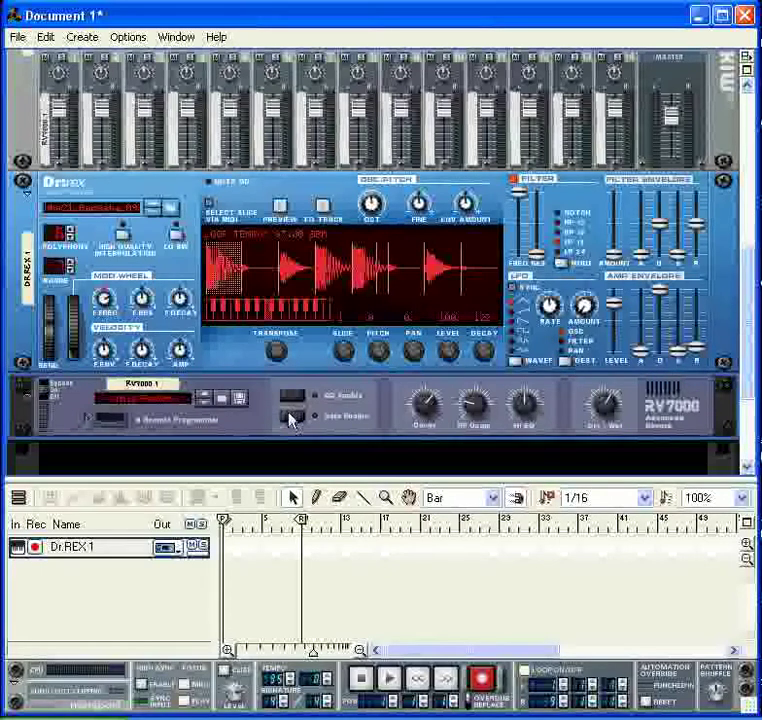
{"action": "key", "text": "Delete"}
{"action": "left_click", "coordinate": [337, 404]}
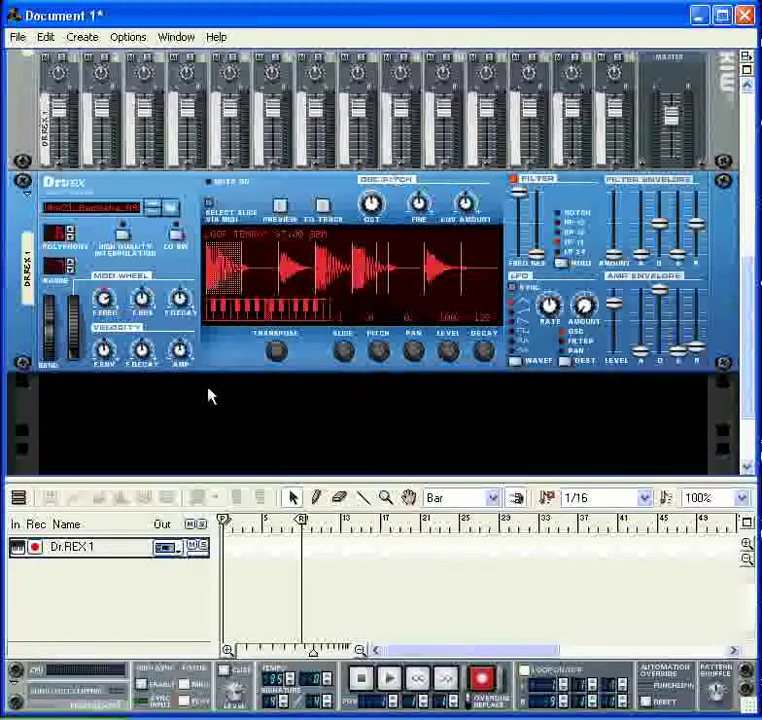
Add an NN-XT Advanced Sampler below the Dr.REX player
{"action": "scroll", "coordinate": [490, 293], "scroll_direction": "down", "scroll_amount": 3}
{"action": "scroll", "coordinate": [748, 311], "scroll_direction": "down", "scroll_amount": 1}
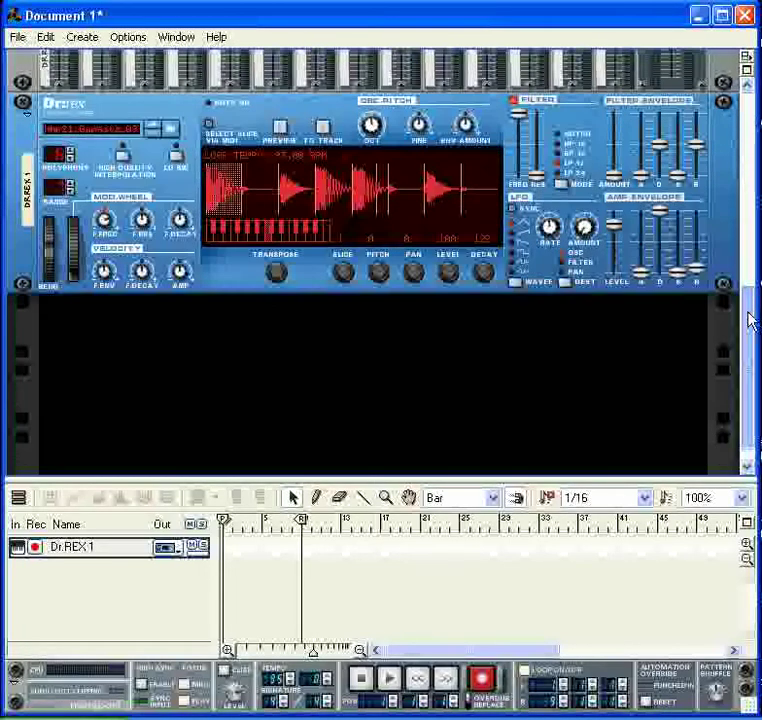
{"action": "right_click", "coordinate": [252, 366]}
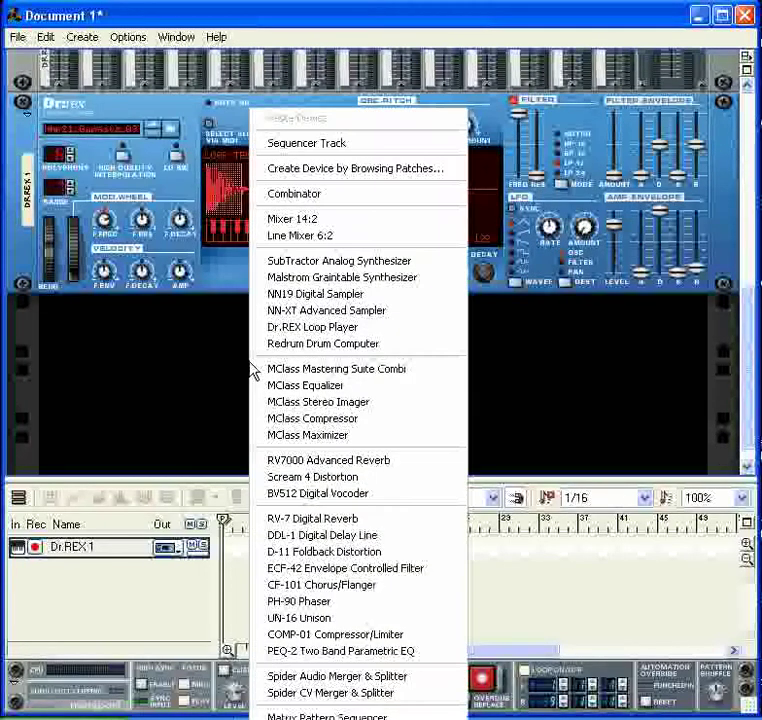
{"action": "left_click", "coordinate": [341, 318]}
{"action": "scroll", "coordinate": [748, 298], "scroll_direction": "up", "scroll_amount": 4}
{"action": "scroll", "coordinate": [748, 285], "scroll_direction": "down", "scroll_amount": 2}
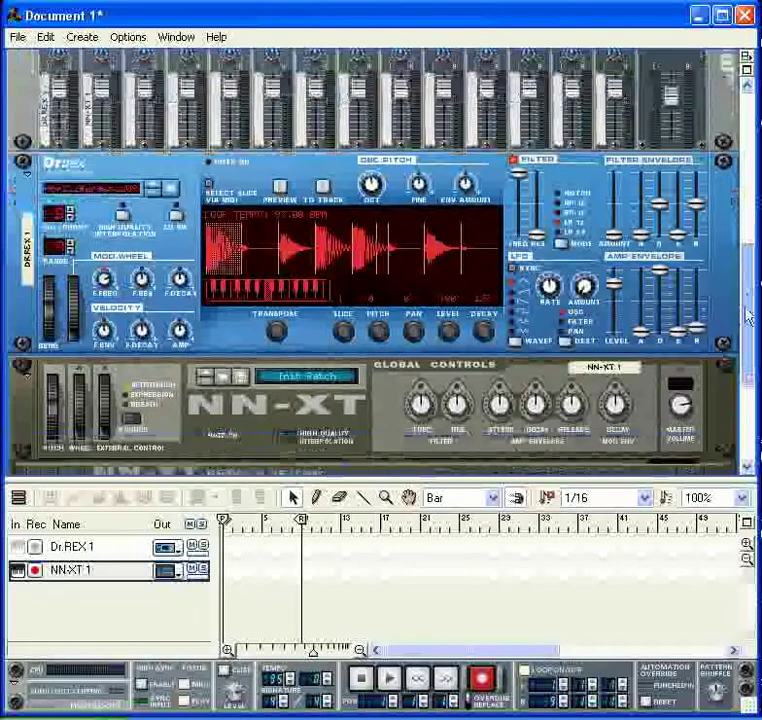
Move the right locator to bar 2 and copy the REX loop to the Dr.REX 1 track
{"action": "left_click", "coordinate": [40, 546]}
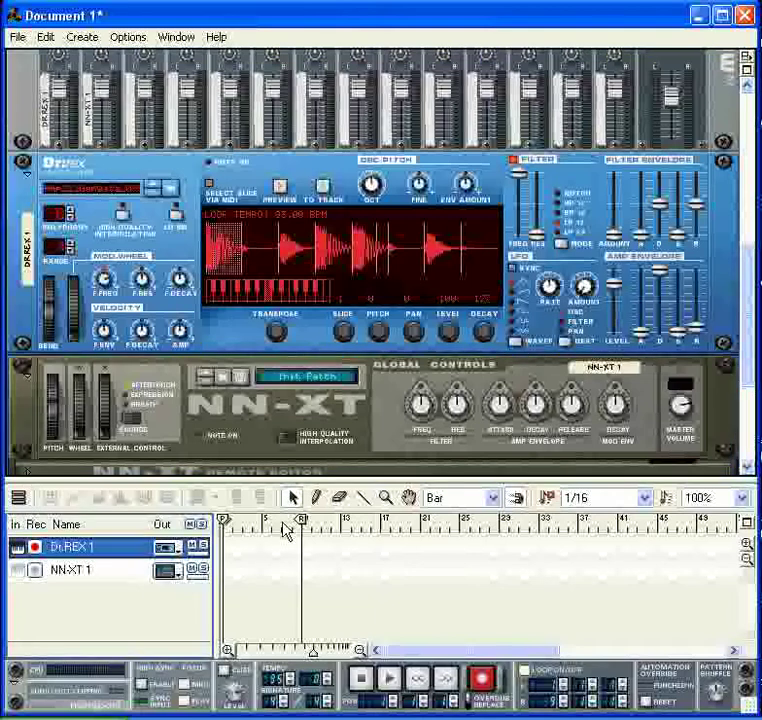
{"action": "left_click_drag", "start_coordinate": [311, 650], "coordinate": [291, 655]}
{"action": "left_click_drag", "start_coordinate": [538, 520], "coordinate": [268, 600]}
{"action": "left_click_drag", "start_coordinate": [287, 650], "coordinate": [266, 660]}
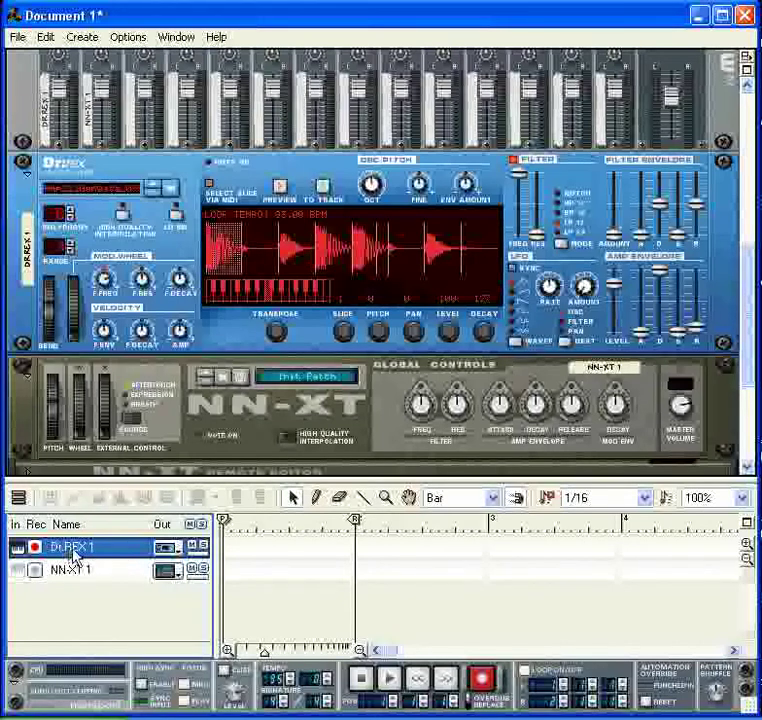
{"action": "left_click", "coordinate": [322, 188]}
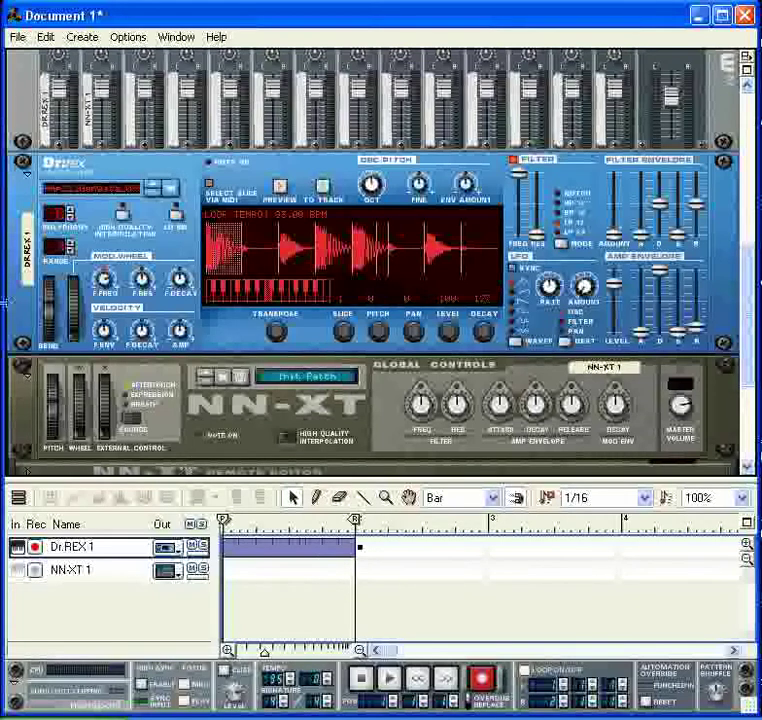
Display the Dr.REX 1 track's slice notes in edit mode with an enlarged sequencer area
{"action": "left_click", "coordinate": [17, 496]}
{"action": "left_click_drag", "start_coordinate": [326, 481], "coordinate": [326, 210]}
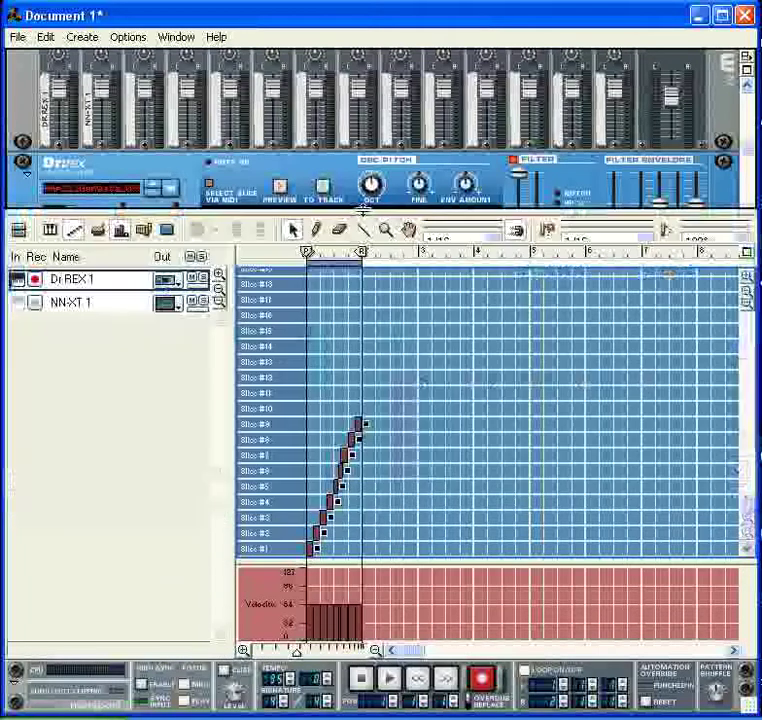
{"action": "mouse_move", "coordinate": [296, 650]}
{"action": "left_mouse_down"}
{"action": "mouse_move", "coordinate": [258, 651]}
{"action": "mouse_move", "coordinate": [283, 651]}
{"action": "left_mouse_up"}
Load Hhp21_Gangsta_093_Chrnc.rx2 from the Hip Hop folder into the NN-XT sampler
{"action": "left_click_drag", "start_coordinate": [293, 209], "coordinate": [344, 557]}
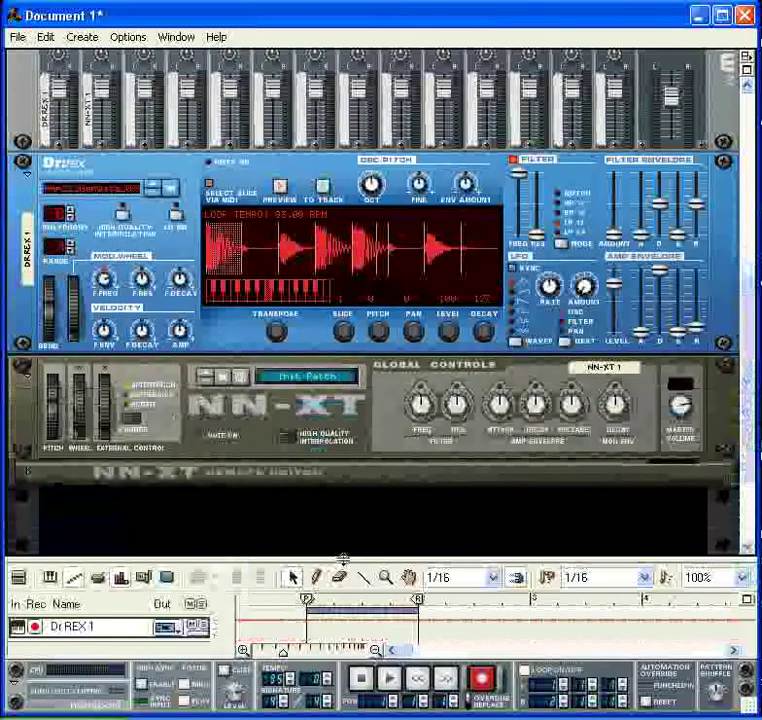
{"action": "left_click_drag", "start_coordinate": [749, 379], "coordinate": [755, 414]}
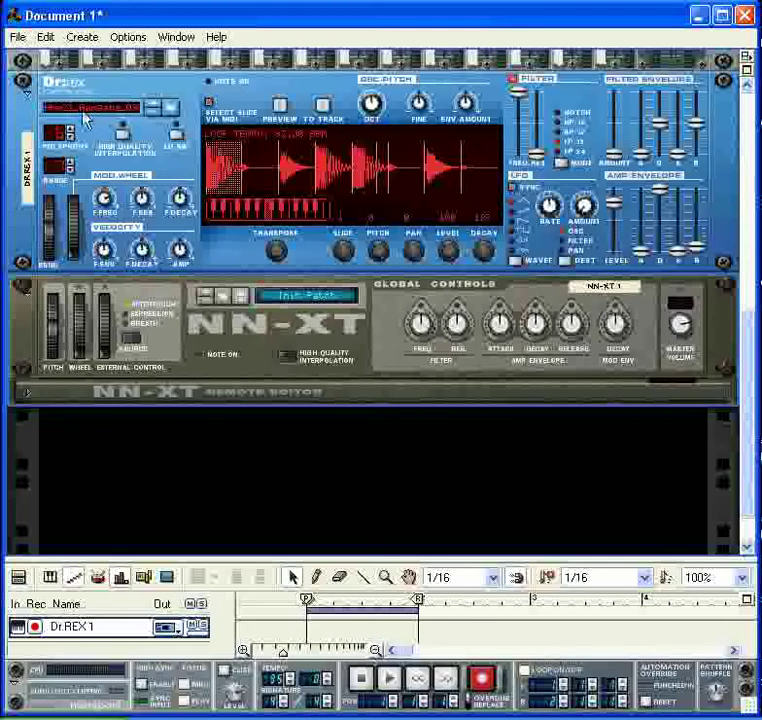
{"action": "left_click", "coordinate": [226, 301]}
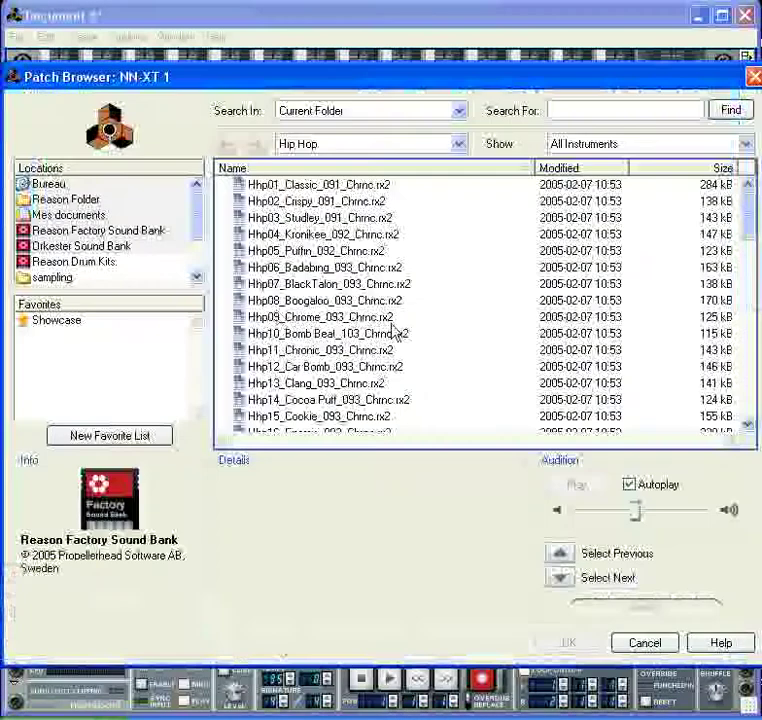
{"action": "left_click_drag", "start_coordinate": [749, 215], "coordinate": [750, 250]}
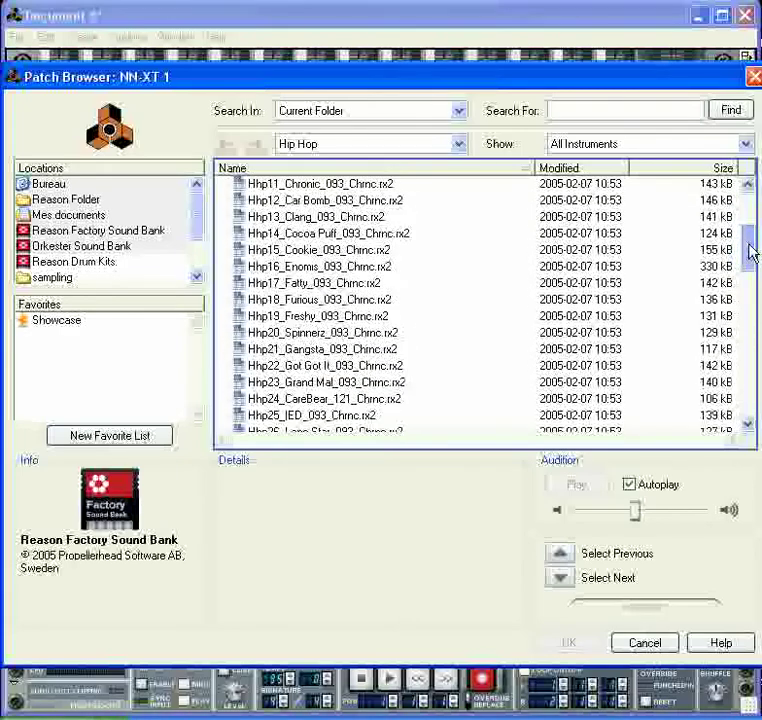
{"action": "double_click", "coordinate": [305, 352]}
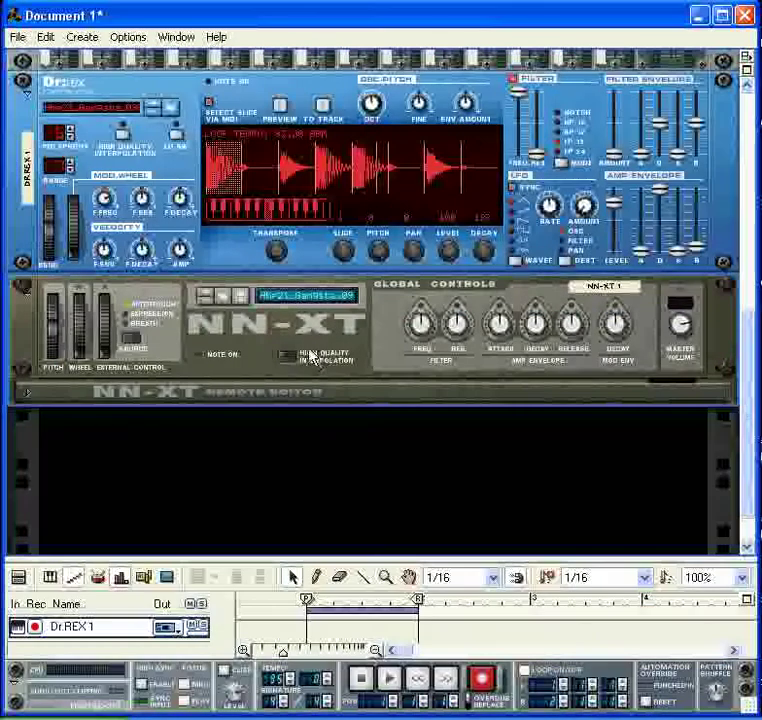
Route the keyboard input to the NN-XT 1 track to audition its samples, and return it to the Dr.REX 1 track
{"action": "left_click_drag", "start_coordinate": [152, 557], "coordinate": [204, 419]}
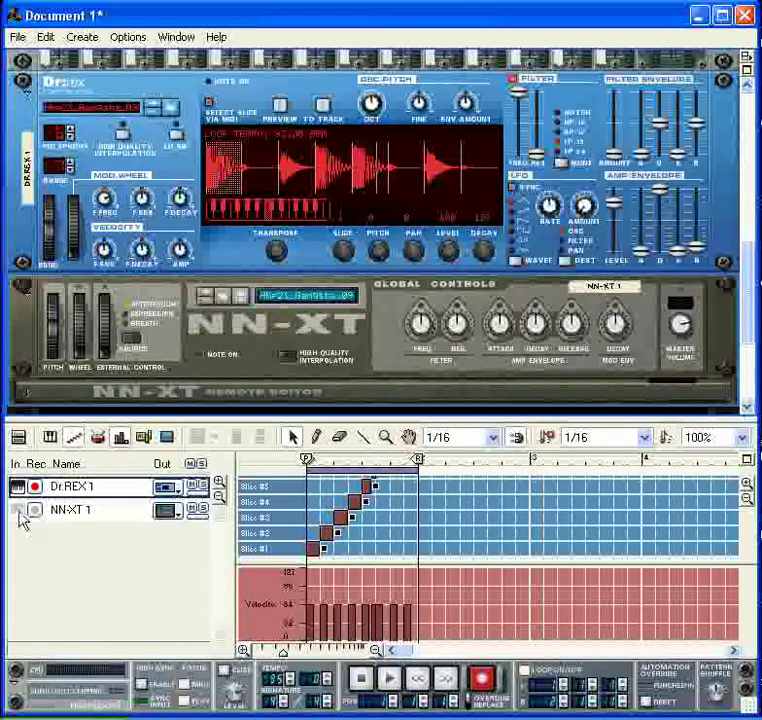
{"action": "left_click", "coordinate": [70, 510]}
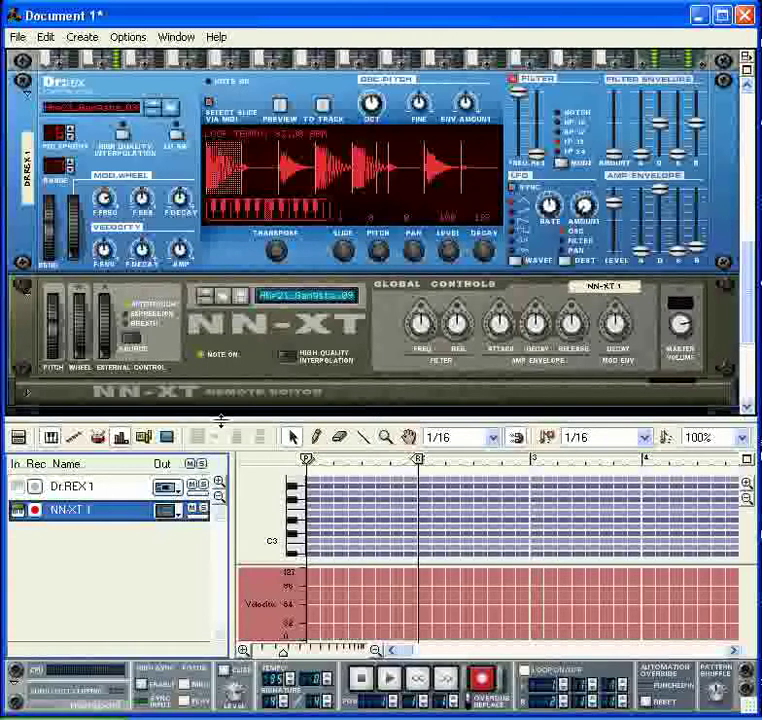
{"action": "left_click", "coordinate": [30, 488]}
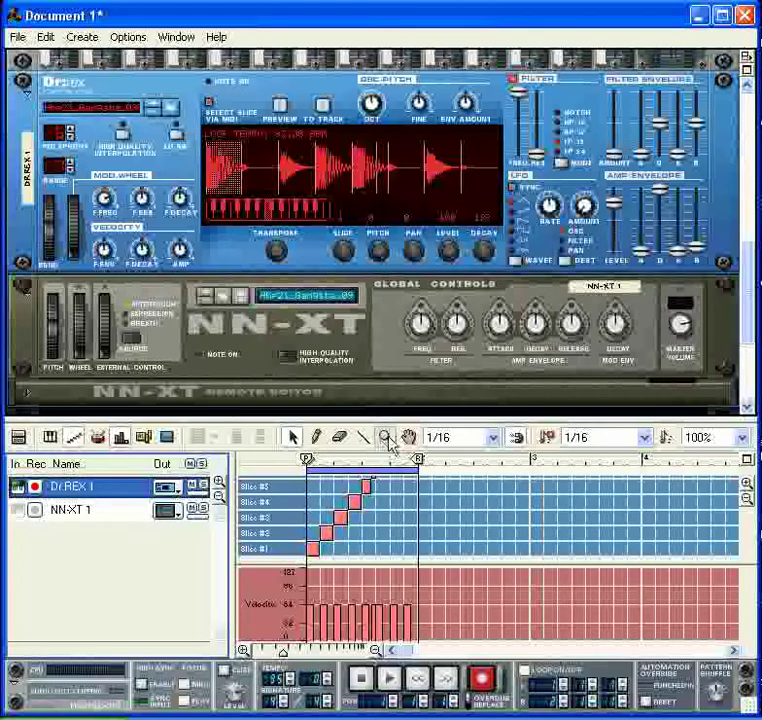
Show the Dr.REX 1 slice notes in a taller edit view, zoomed in on the one-bar loop
{"action": "scroll", "coordinate": [753, 330], "scroll_direction": "down", "scroll_amount": 3}
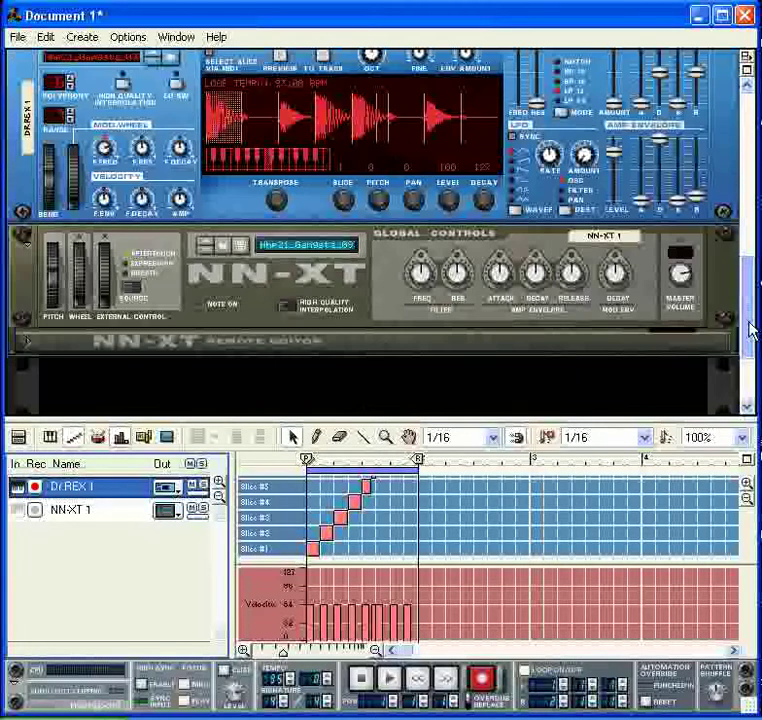
{"action": "left_click", "coordinate": [18, 437]}
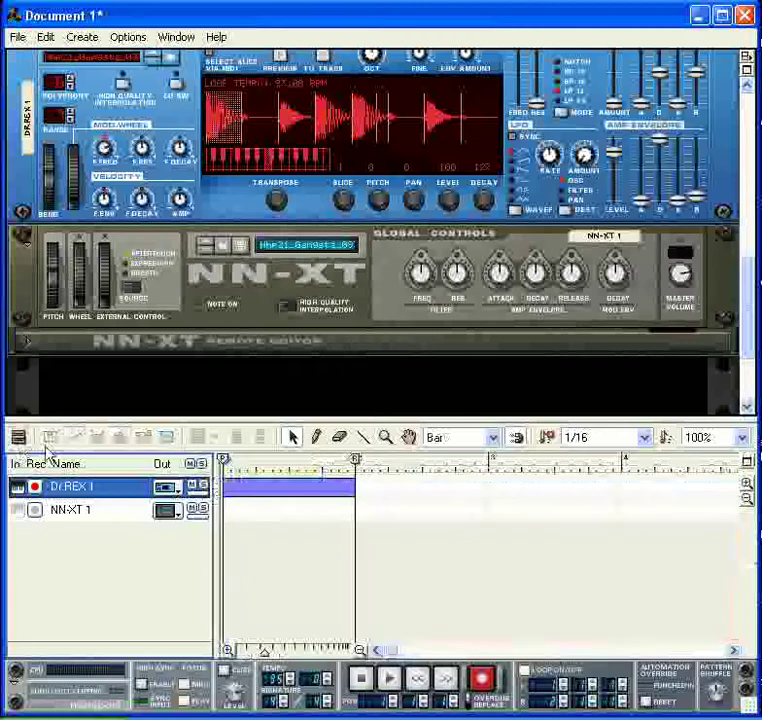
{"action": "left_click", "coordinate": [18, 437]}
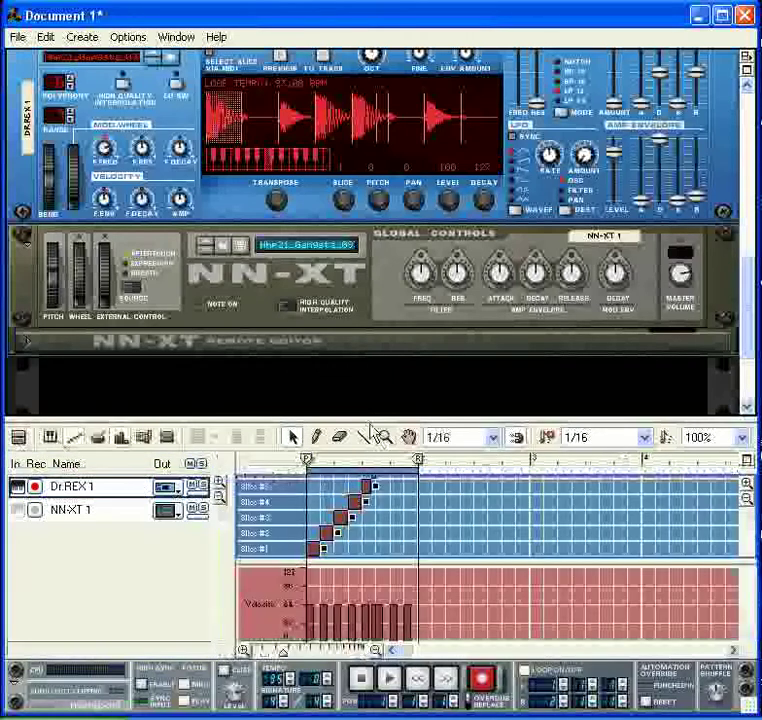
{"action": "left_click_drag", "start_coordinate": [365, 418], "coordinate": [365, 237]}
{"action": "left_click_drag", "start_coordinate": [285, 652], "coordinate": [267, 657]}
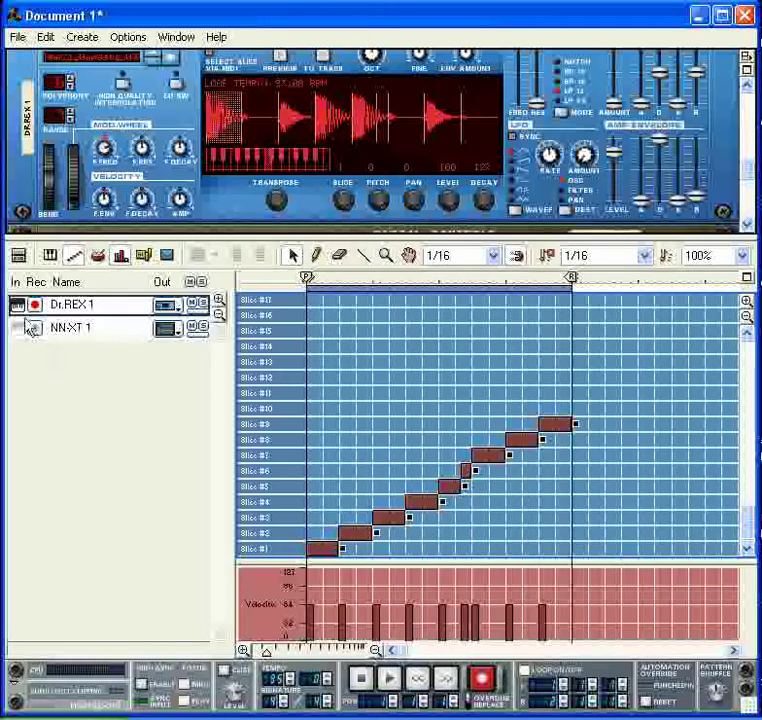
Move a copy of the Dr.REX 1 track's one-bar note group to bar 1 of the NN-XT 1 track
{"action": "left_click", "coordinate": [24, 332]}
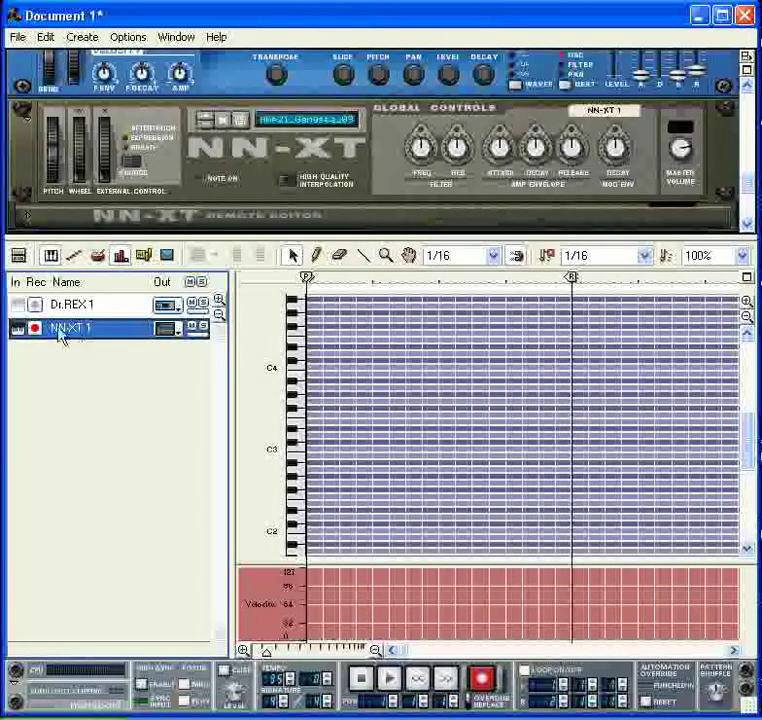
{"action": "left_click", "coordinate": [18, 256]}
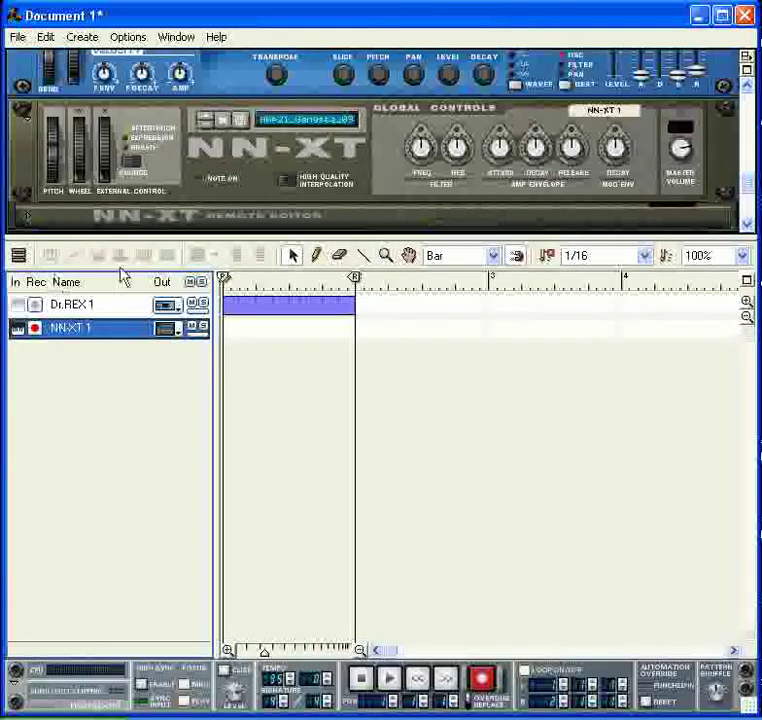
{"action": "left_click_drag", "start_coordinate": [487, 325], "coordinate": [355, 296]}
{"action": "key", "text": "ctrl+c"}
{"action": "key", "text": "ctrl+v"}
{"action": "left_click_drag", "start_coordinate": [401, 307], "coordinate": [272, 338]}
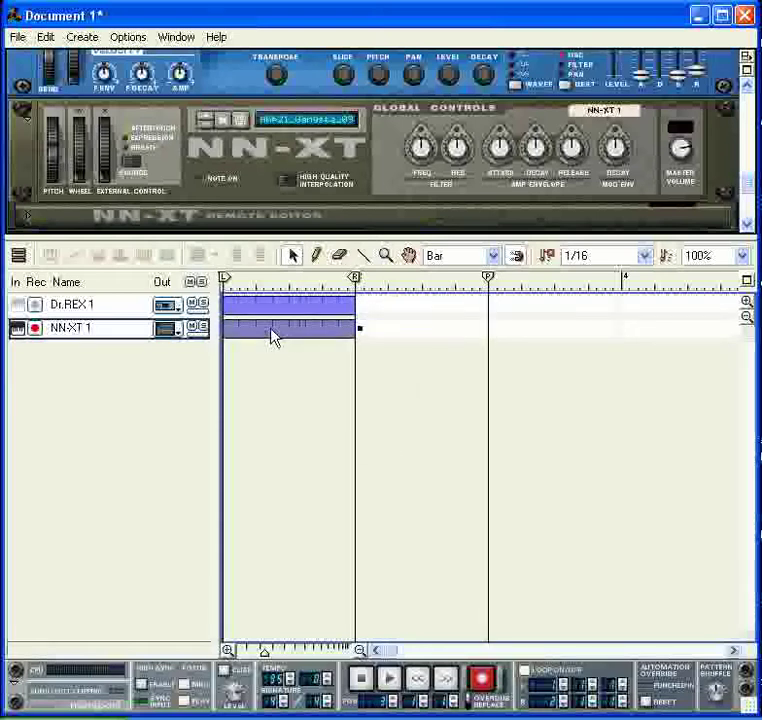
{"action": "left_click", "coordinate": [79, 336]}
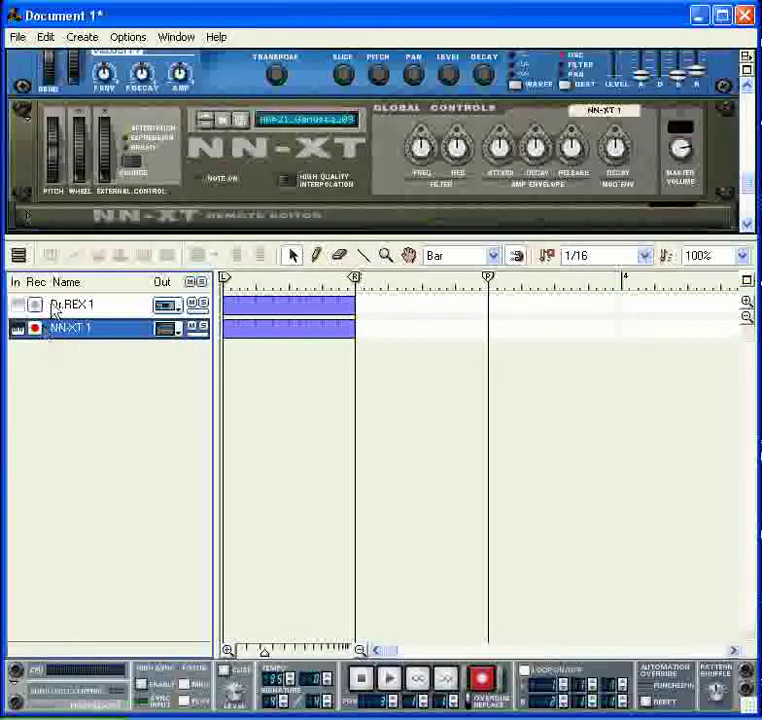
Enlarge the rack area, mute the Dr.REX on mixer channel 1, and play the loop through the NN-XT
{"action": "left_click_drag", "start_coordinate": [114, 245], "coordinate": [148, 427]}
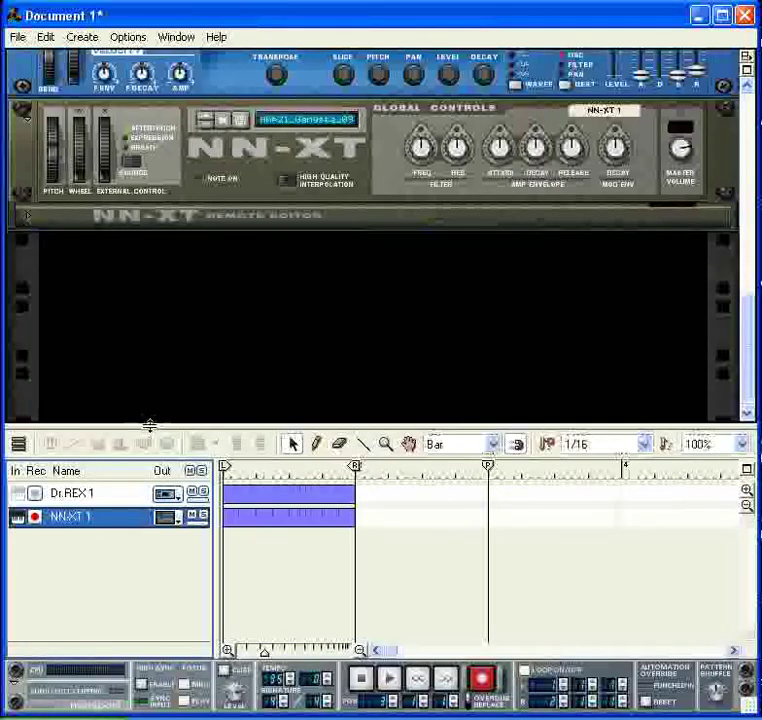
{"action": "left_click_drag", "start_coordinate": [754, 332], "coordinate": [748, 196]}
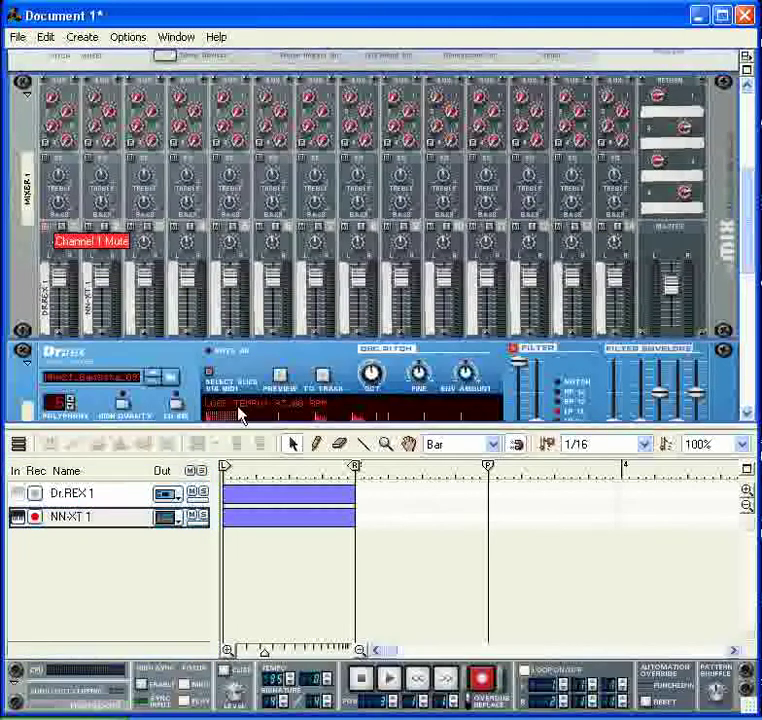
{"action": "left_click", "coordinate": [389, 678]}
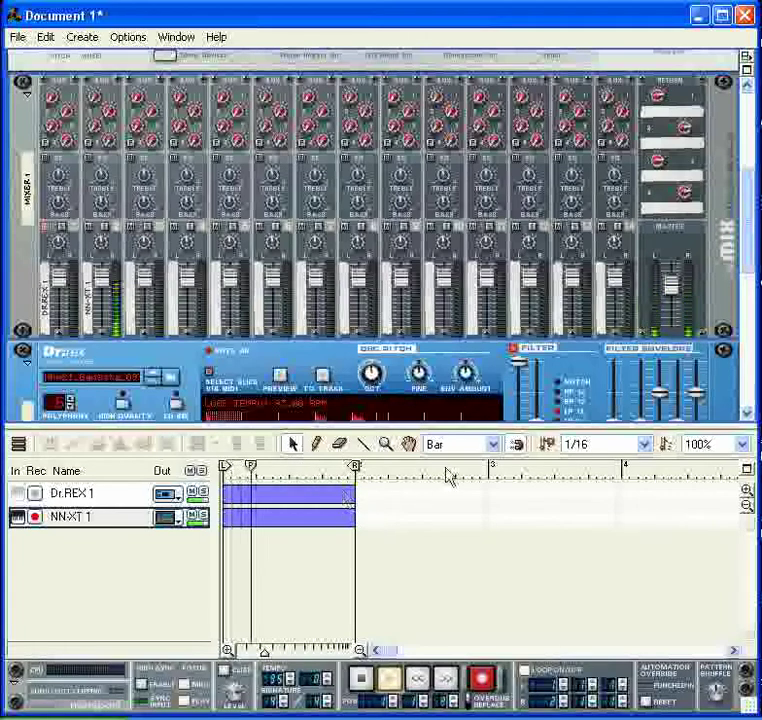
{"action": "mouse_move", "coordinate": [748, 226]}
{"action": "left_mouse_down"}
{"action": "mouse_move", "coordinate": [748, 323]}
{"action": "mouse_move", "coordinate": [755, 238]}
{"action": "mouse_move", "coordinate": [755, 245]}
{"action": "left_mouse_up"}
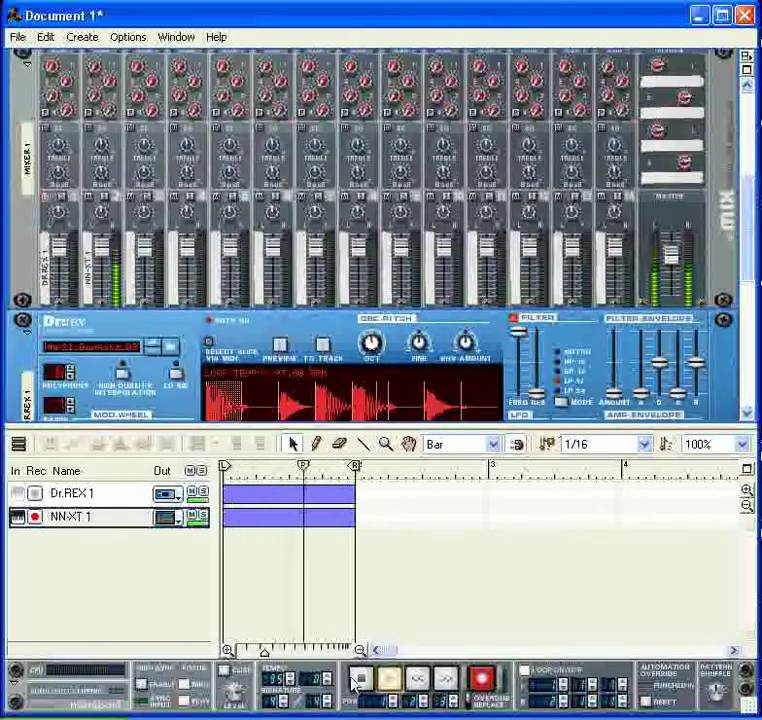
Disconnect the NN-XT's main audio outputs 1/L and 2/R on the back of the rack
{"action": "left_click_drag", "start_coordinate": [750, 179], "coordinate": [745, 308]}
{"action": "key", "text": "Tab"}
{"action": "left_click", "coordinate": [437, 255]}
{"action": "right_click", "coordinate": [437, 252]}
{"action": "key", "text": "Escape"}
{"action": "left_click_drag", "start_coordinate": [437, 255], "coordinate": [668, 192]}
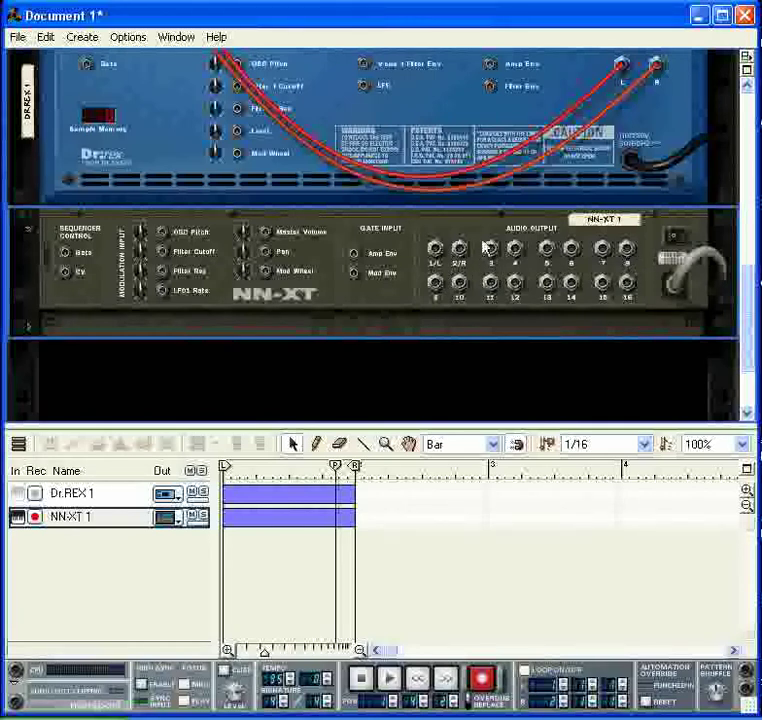
Return to the front of the rack and unfold the NN-XT remote editor to show its sample zones
{"action": "key", "text": "Tab"}
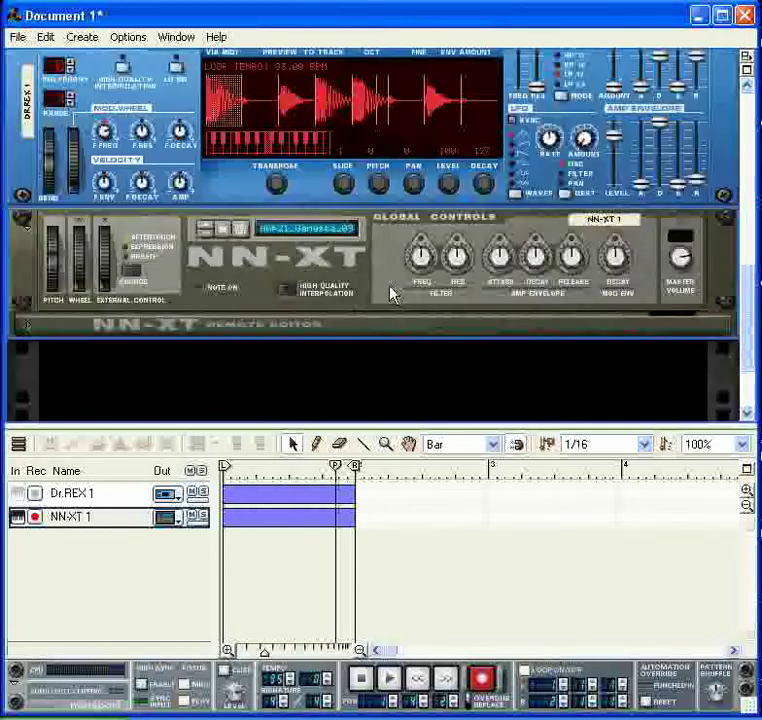
{"action": "left_click", "coordinate": [28, 335]}
{"action": "left_click_drag", "start_coordinate": [753, 284], "coordinate": [748, 290]}
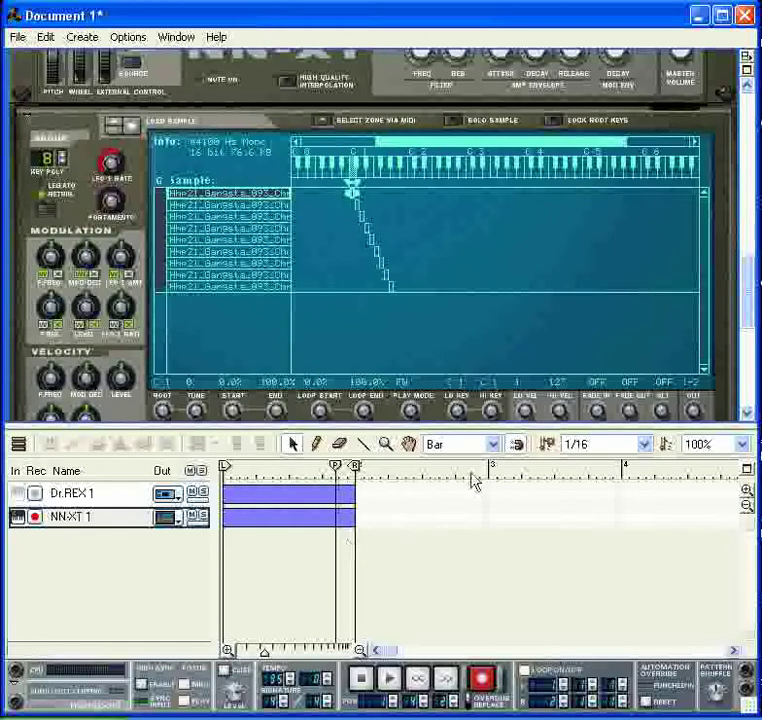
Reconnect NN-XT outputs 1/L and 2/R to mixer channel 2 on the back of the rack
{"action": "key", "text": "Tab"}
{"action": "scroll", "coordinate": [486, 216], "scroll_direction": "up", "scroll_amount": 3}
{"action": "left_click_drag", "start_coordinate": [486, 216], "coordinate": [97, 102]}
{"action": "key", "text": "Tab"}
Examine the NN-XT's slice sample zones in the remote editor and its separate audio outputs on the back
{"action": "scroll", "coordinate": [345, 306], "scroll_direction": "down", "scroll_amount": 6}
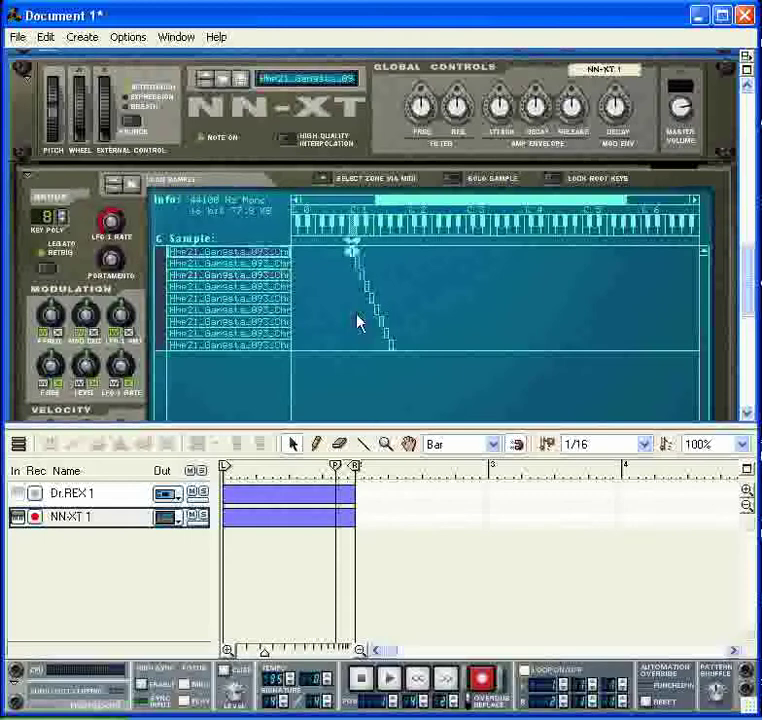
{"action": "left_click_drag", "start_coordinate": [755, 240], "coordinate": [755, 285]}
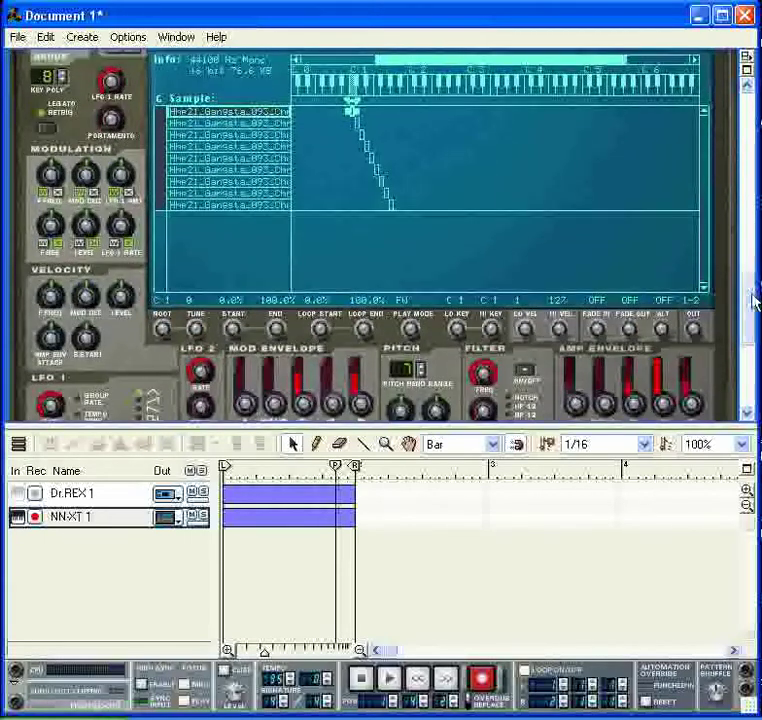
{"action": "scroll", "coordinate": [753, 304], "scroll_direction": "down", "scroll_amount": 5}
{"action": "scroll", "coordinate": [754, 300], "scroll_direction": "up", "scroll_amount": 5}
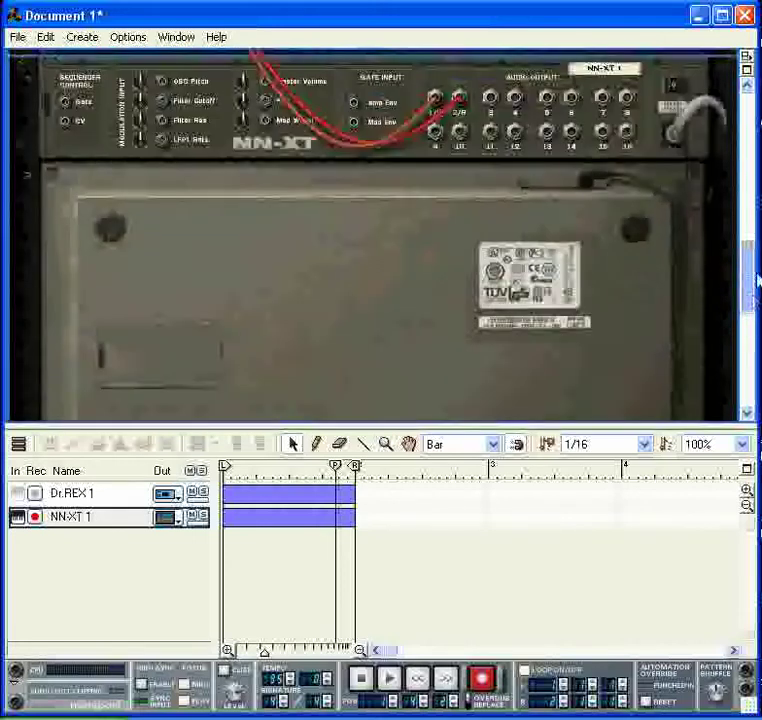
{"action": "key", "text": "Tab"}
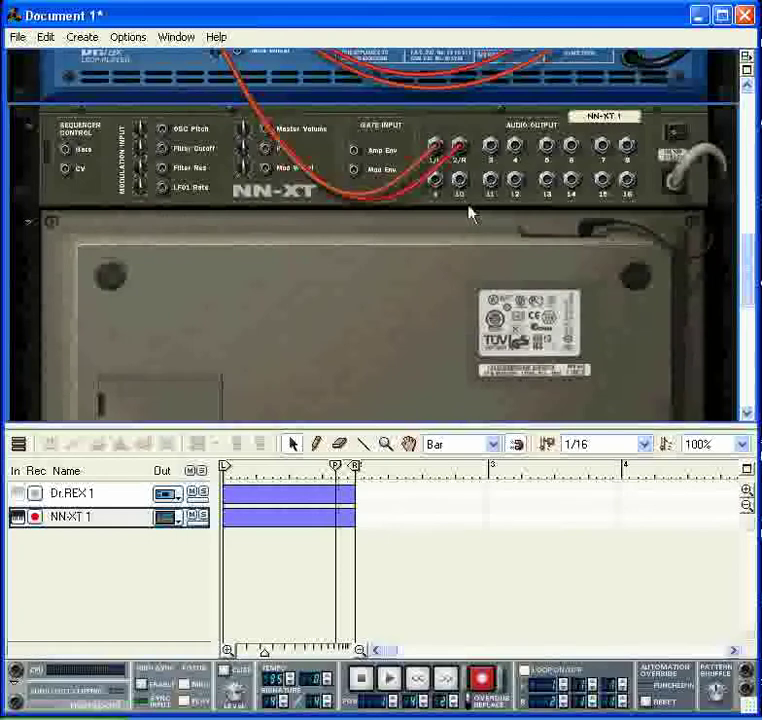
{"action": "key", "text": "Tab"}
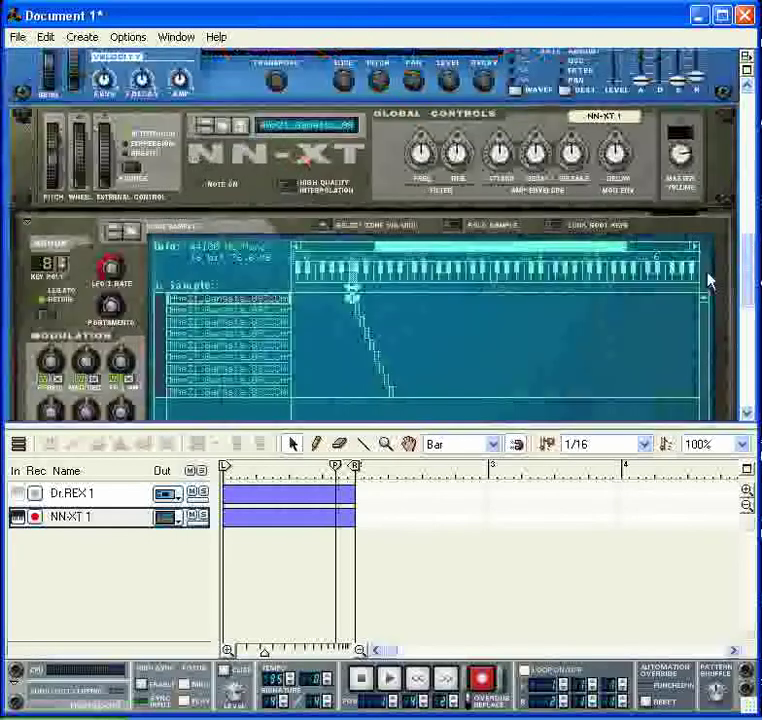
{"action": "left_click_drag", "start_coordinate": [752, 264], "coordinate": [749, 282]}
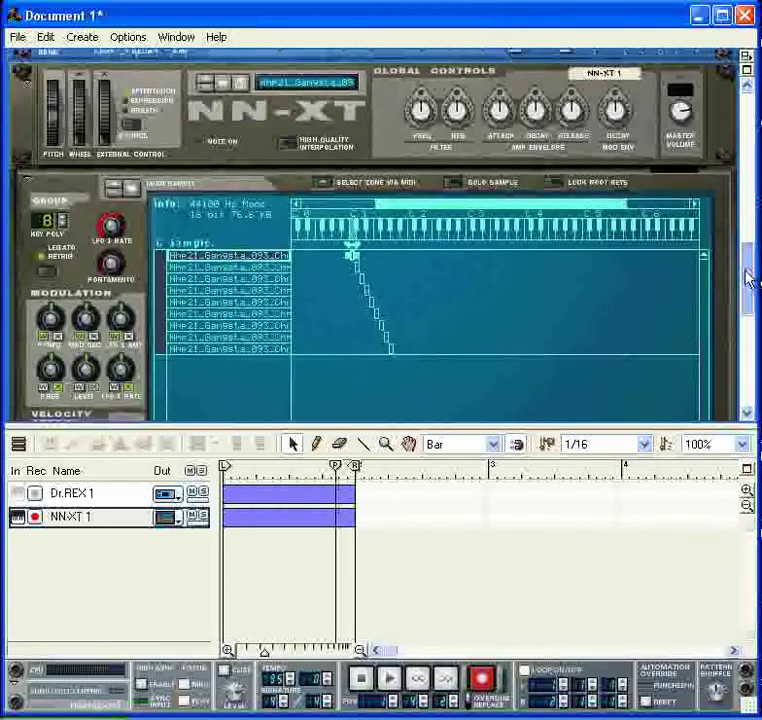
{"action": "scroll", "coordinate": [749, 262], "scroll_direction": "down", "scroll_amount": 4}
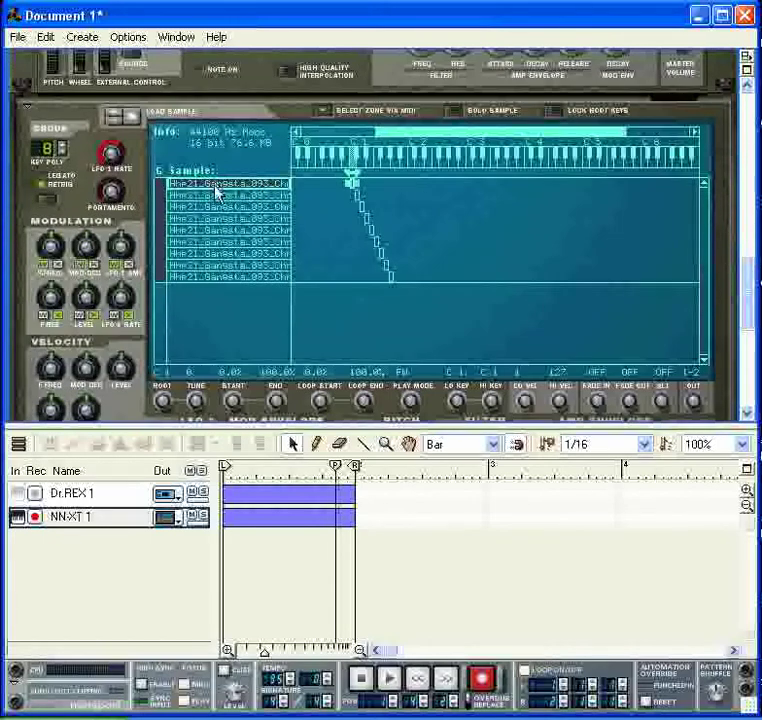
Set the output of the second NN-XT slice sample (C#1) to 3-4
{"action": "left_click_drag", "start_coordinate": [750, 264], "coordinate": [749, 296]}
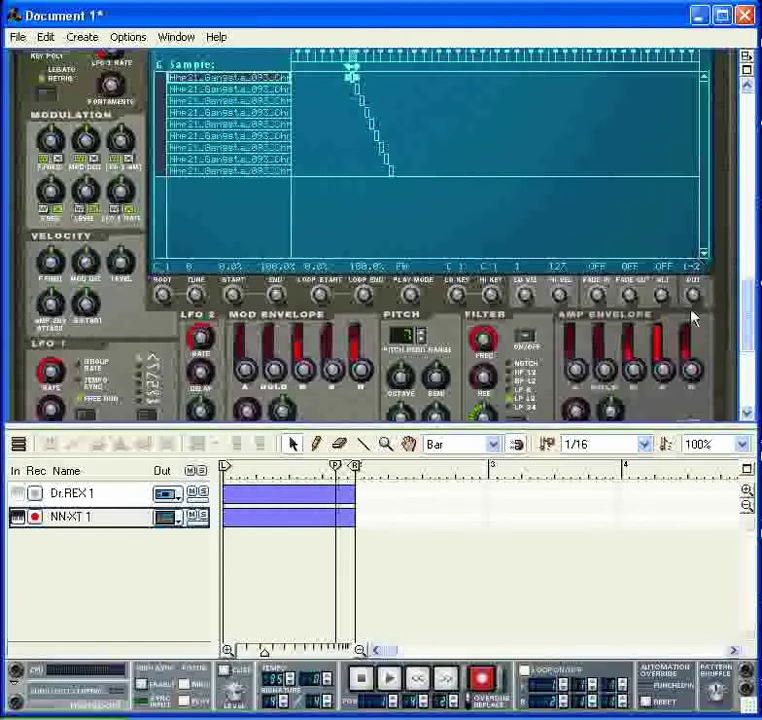
{"action": "key", "text": "Down"}
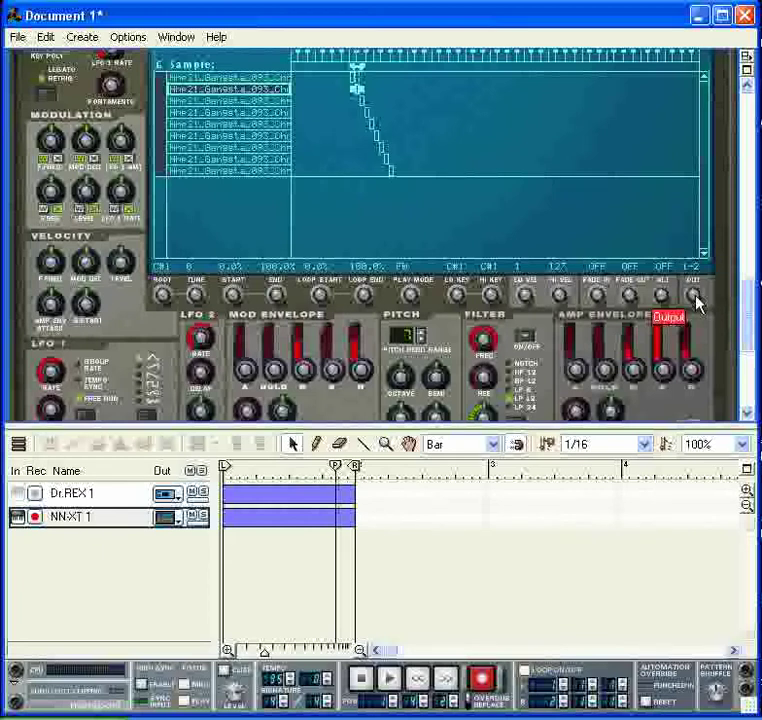
{"action": "left_click_drag", "start_coordinate": [697, 299], "coordinate": [703, 277]}
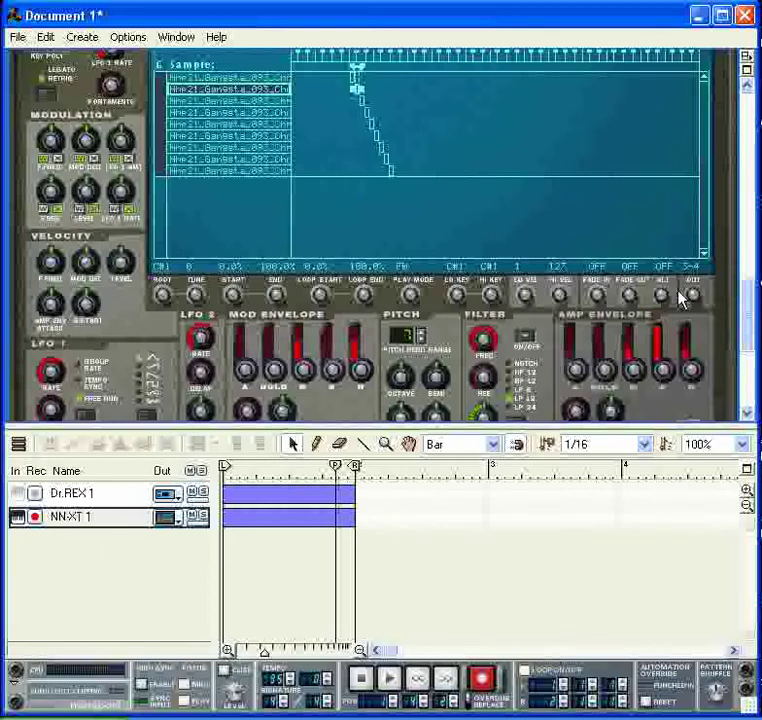
Cable NN-XT outputs 3 and 4 to mixer channel 3 on the back of the rack
{"action": "key", "text": "Tab"}
{"action": "scroll", "coordinate": [535, 250], "scroll_direction": "up", "scroll_amount": 3}
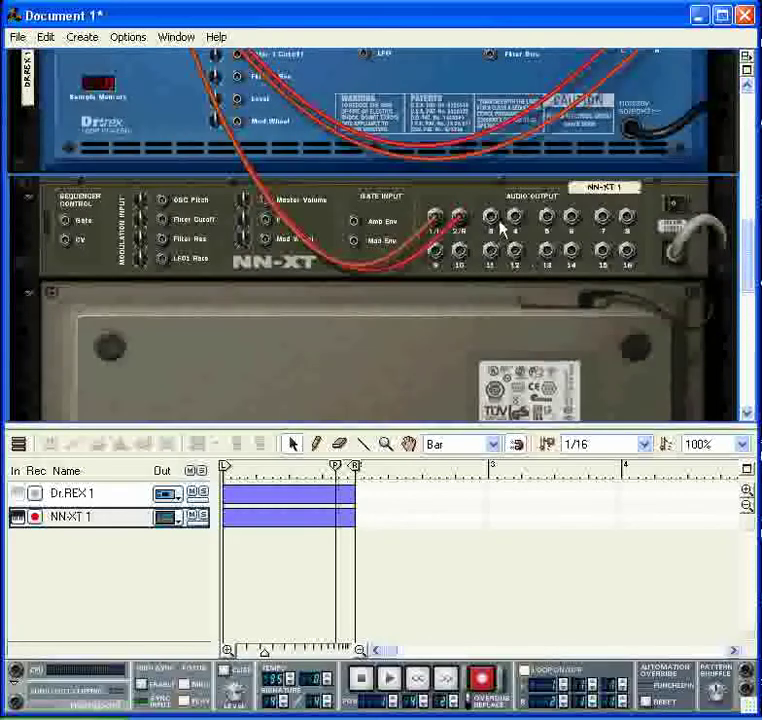
{"action": "left_click_drag", "start_coordinate": [490, 250], "coordinate": [127, 164]}
{"action": "key", "text": "Tab"}
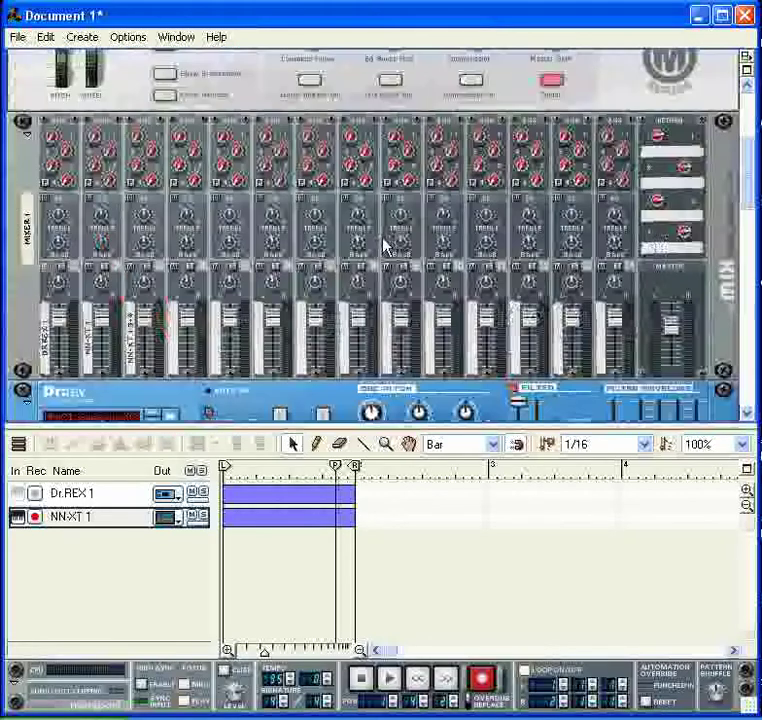
Set the output of the third NN-XT slice sample (D 1) to 5-6
{"action": "scroll", "coordinate": [395, 252], "scroll_direction": "down", "scroll_amount": 5}
{"action": "scroll", "coordinate": [397, 258], "scroll_direction": "down", "scroll_amount": 6}
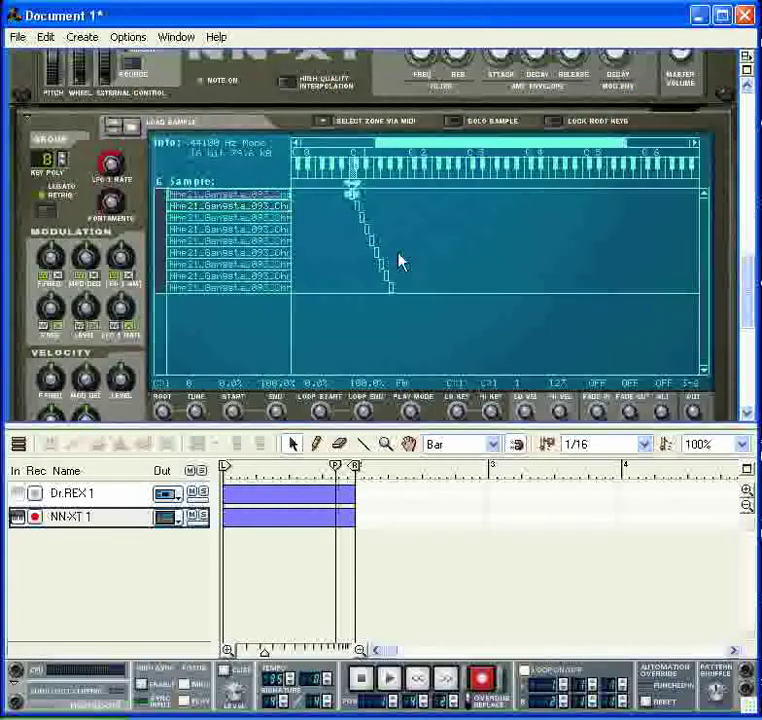
{"action": "left_click", "coordinate": [361, 217]}
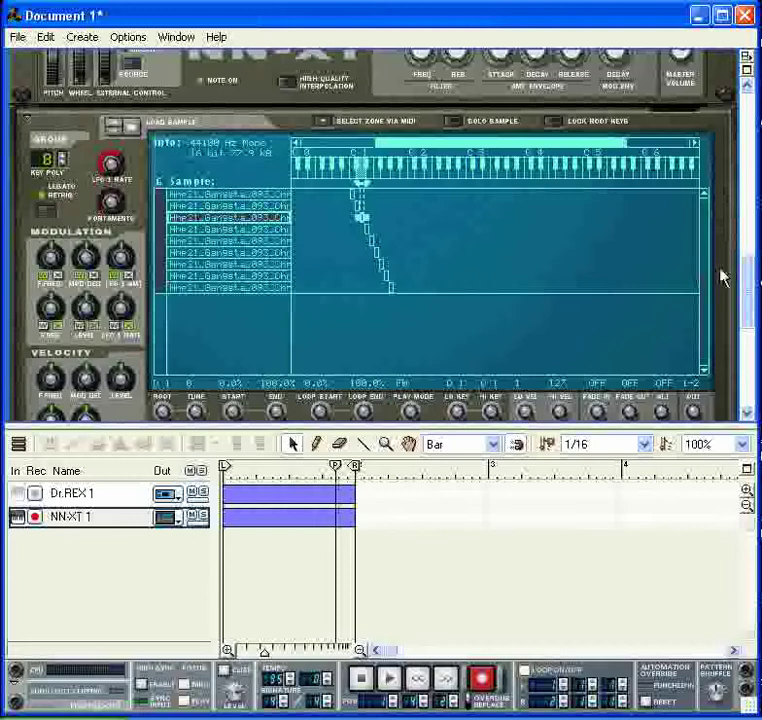
{"action": "scroll", "coordinate": [740, 285], "scroll_direction": "down", "scroll_amount": 3}
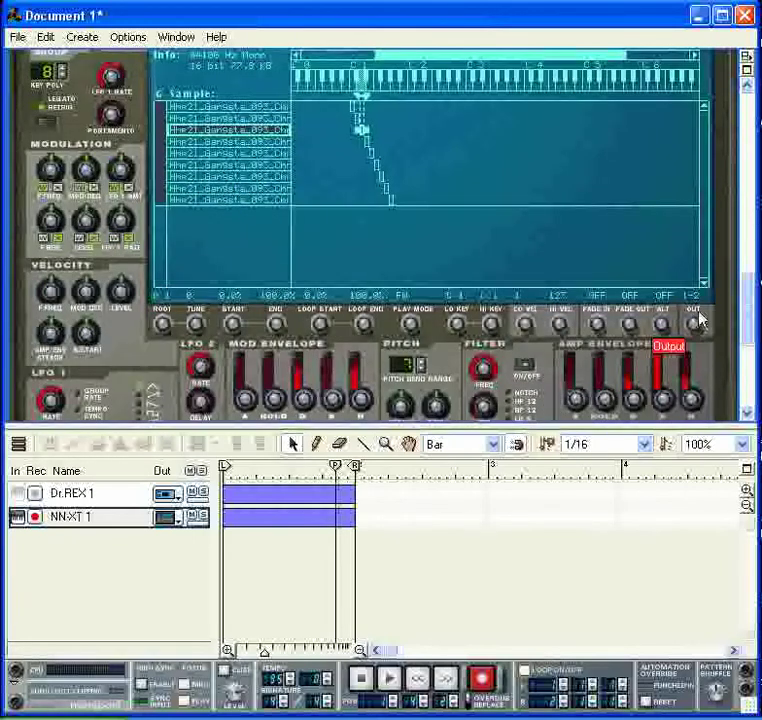
{"action": "left_click_drag", "start_coordinate": [702, 314], "coordinate": [713, 296]}
Cable NN-XT outputs 5 and 6 to mixer channel 4 on the back of the rack
{"action": "key", "text": "Tab"}
{"action": "scroll", "coordinate": [570, 275], "scroll_direction": "up", "scroll_amount": 5}
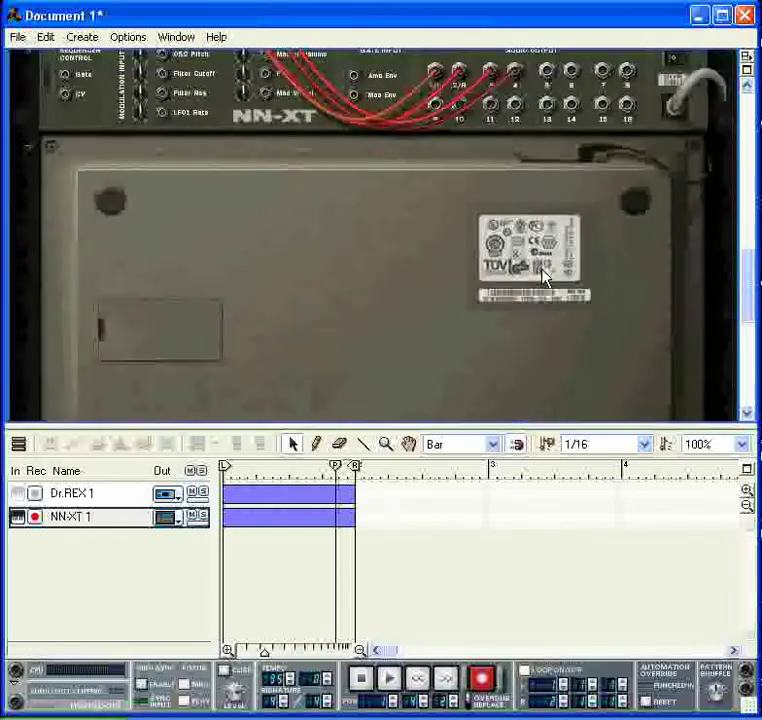
{"action": "left_click_drag", "start_coordinate": [553, 250], "coordinate": [148, 137]}
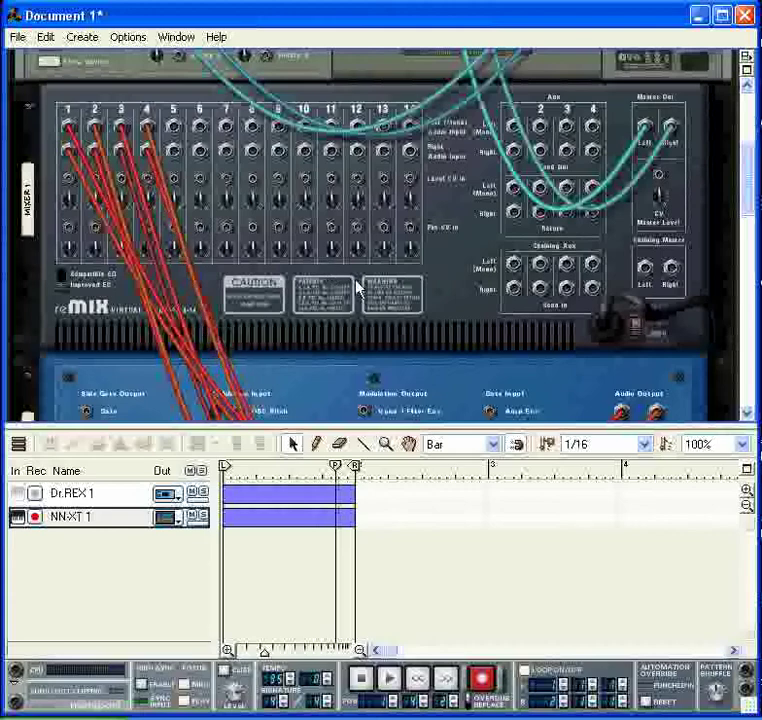
{"action": "key", "text": "Tab"}
Audition the NN-XT slices while checking the level meters of their separate mixer channels
{"action": "scroll", "coordinate": [570, 310], "scroll_direction": "down", "scroll_amount": 4}
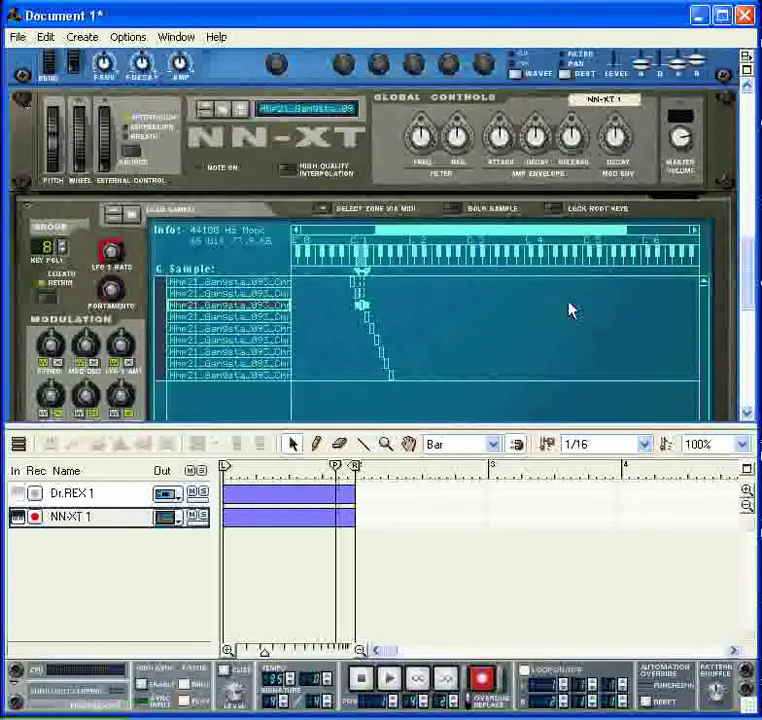
{"action": "left_click_drag", "start_coordinate": [750, 272], "coordinate": [745, 204]}
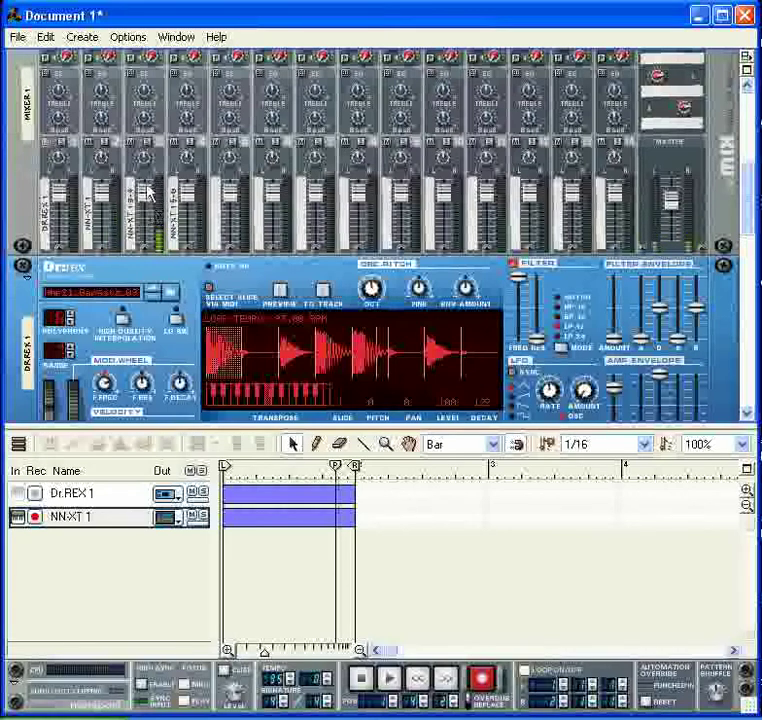
{"action": "left_click_drag", "start_coordinate": [748, 200], "coordinate": [753, 279]}
Go through the remaining NN-XT slice samples and set the output of the sixth one (F 1) to 3-4
{"action": "scroll", "coordinate": [252, 214], "scroll_direction": "up", "scroll_amount": 3}
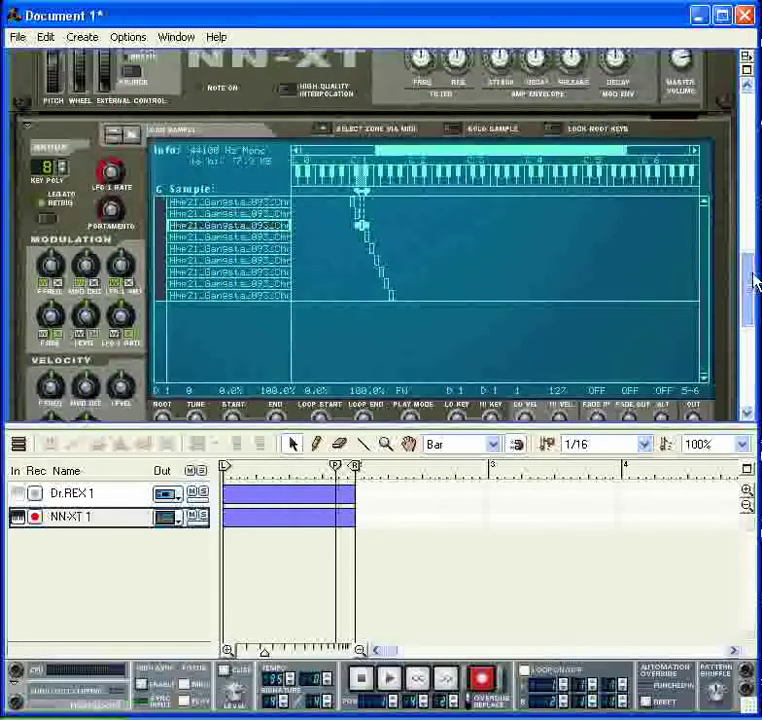
{"action": "left_click", "coordinate": [301, 236]}
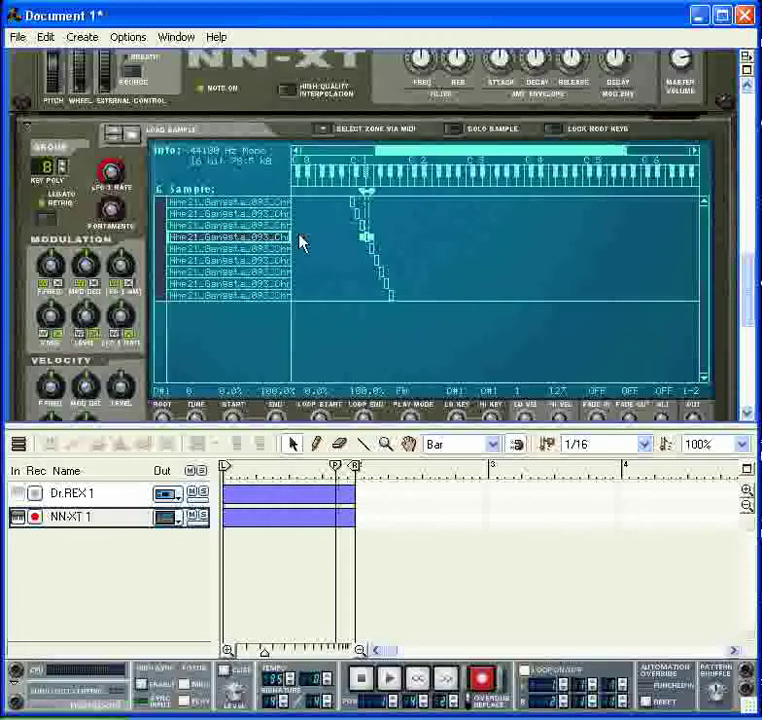
{"action": "left_click_drag", "start_coordinate": [748, 266], "coordinate": [748, 308]}
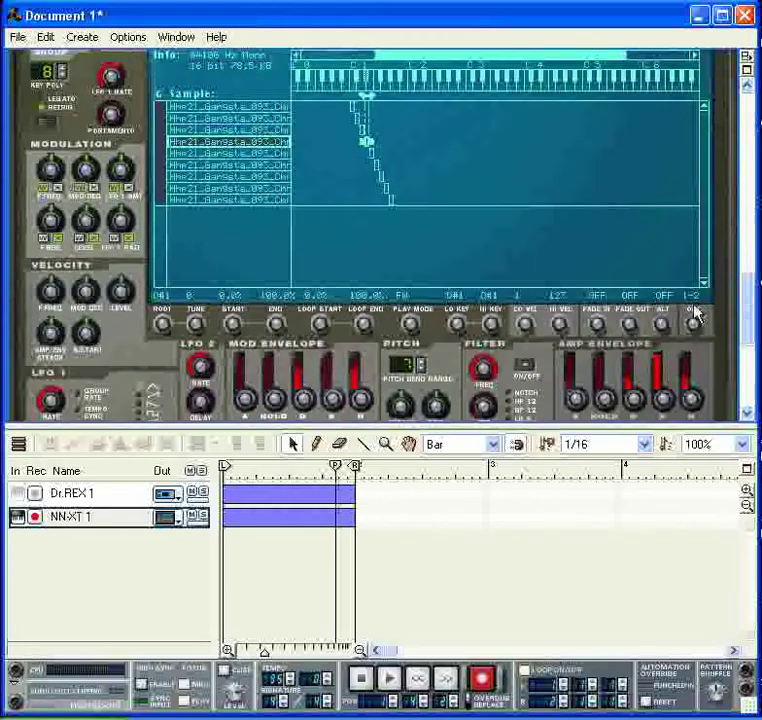
{"action": "key", "text": "Down"}
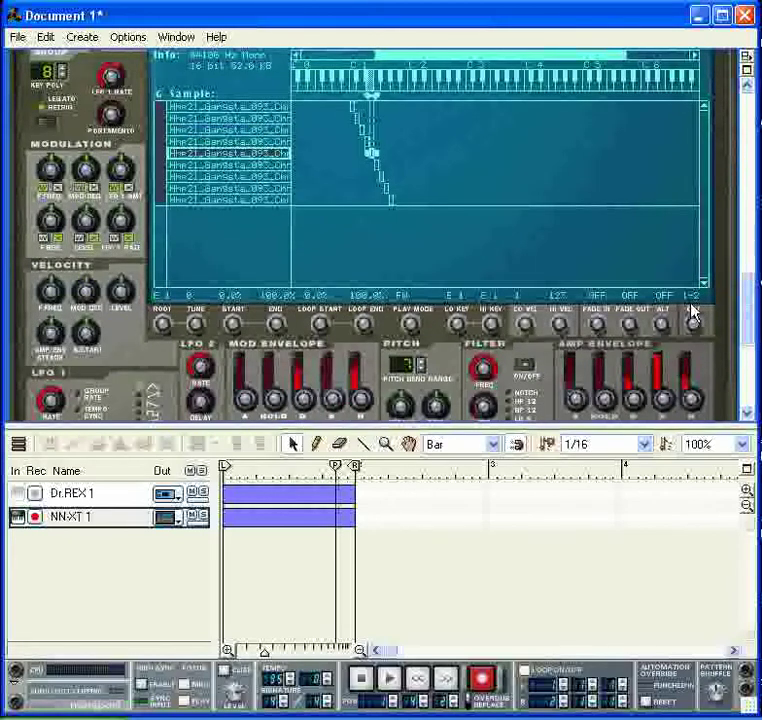
{"action": "key", "text": "Down"}
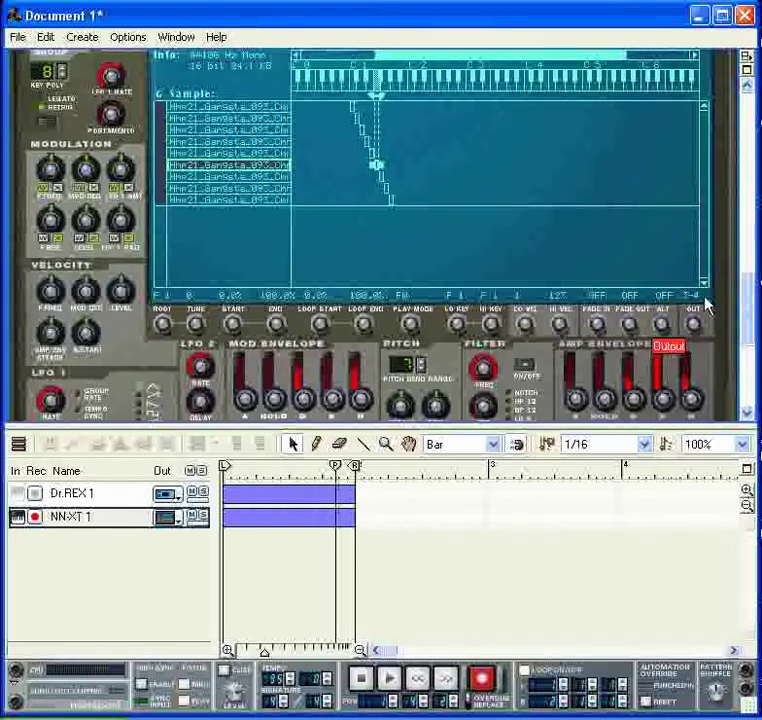
Set the outputs of the last three NN-XT slice samples: F#1 to 3-4, G 1 to 5-6 and G#1 to 3-4
{"action": "key", "text": "Down"}
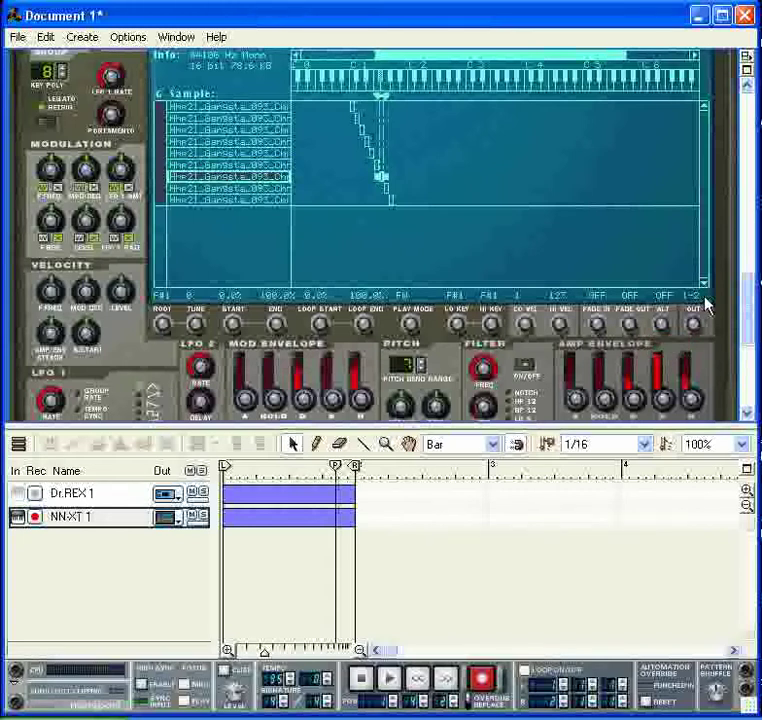
{"action": "left_click_drag", "start_coordinate": [695, 325], "coordinate": [703, 302]}
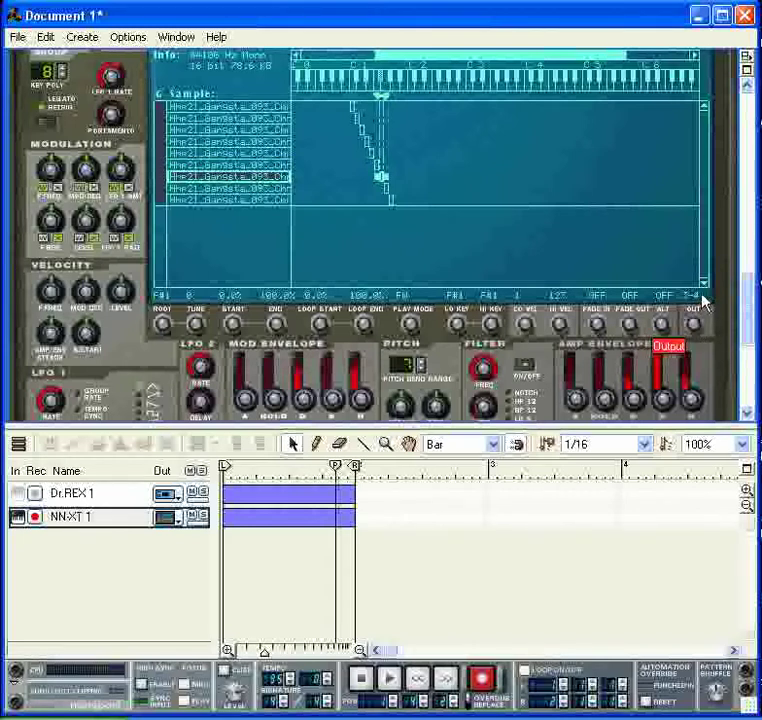
{"action": "key", "text": "Down"}
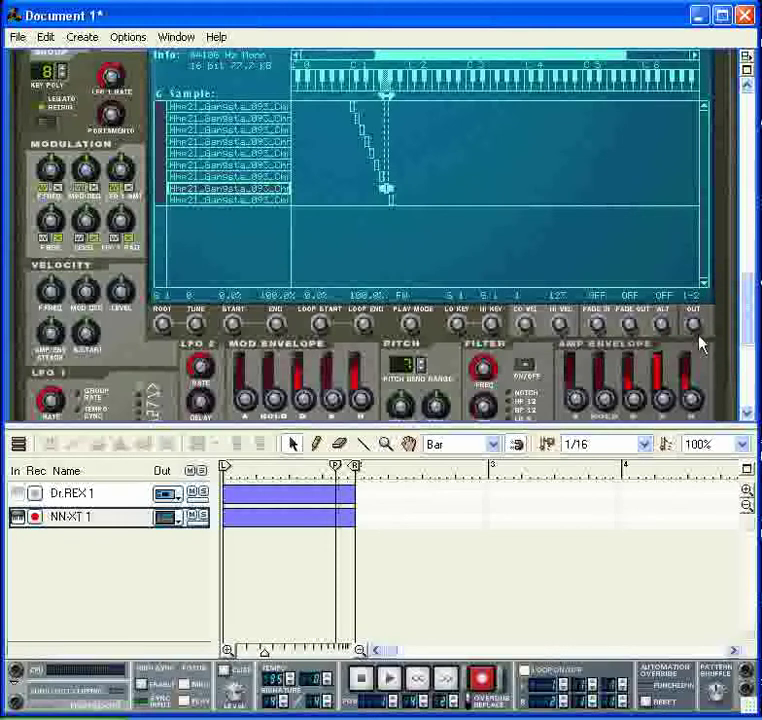
{"action": "left_click_drag", "start_coordinate": [698, 332], "coordinate": [707, 296]}
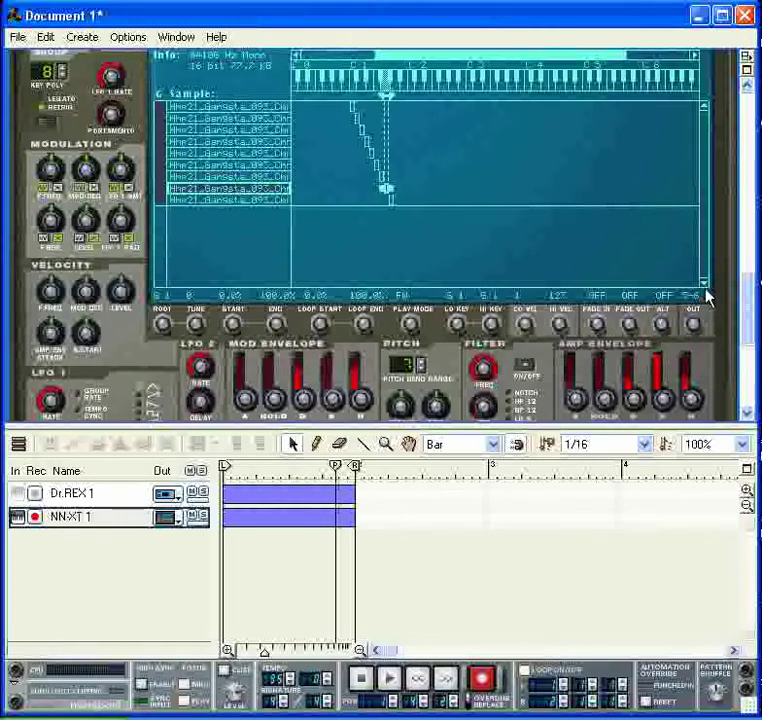
{"action": "key", "text": "Down"}
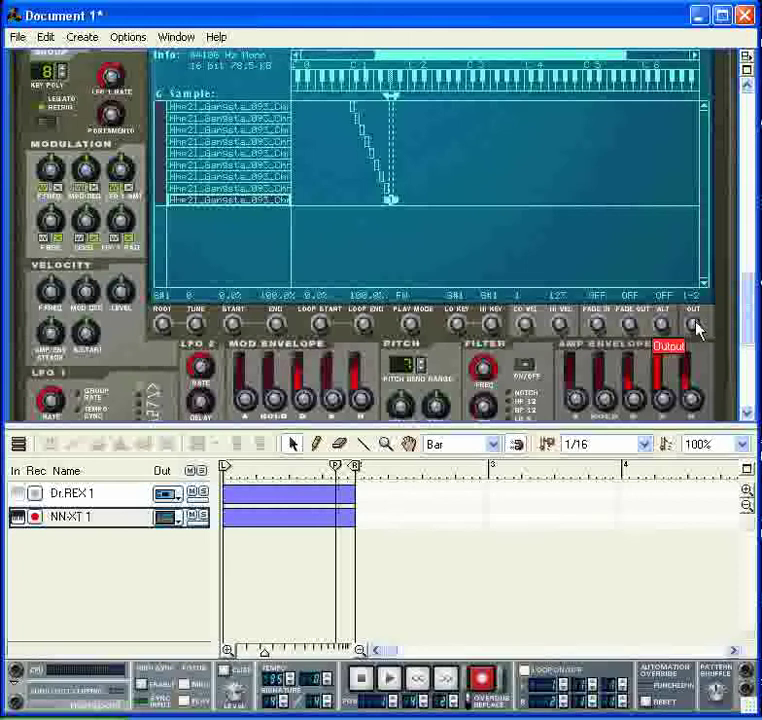
{"action": "left_click_drag", "start_coordinate": [697, 330], "coordinate": [703, 307]}
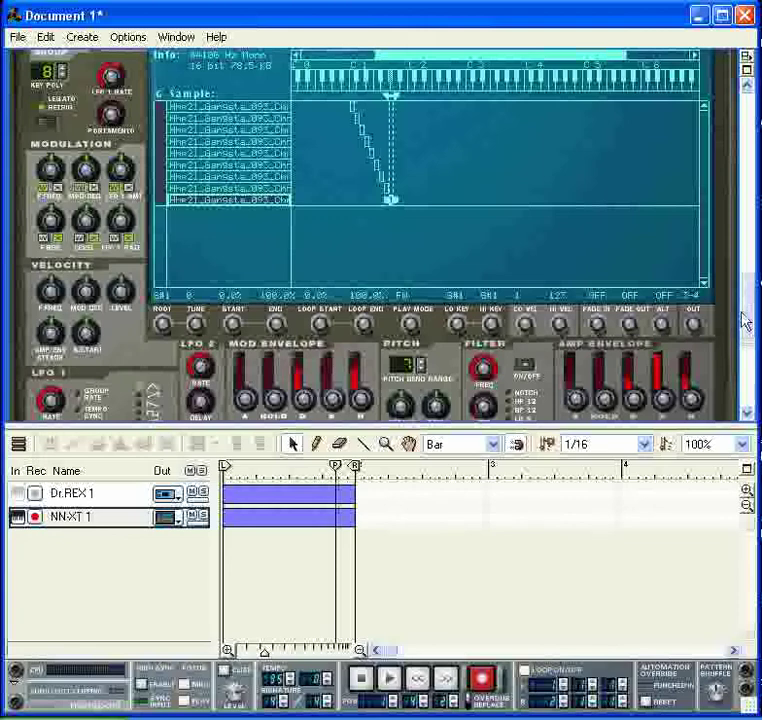
Play the loop from the start, check the levels of the separate NN-XT mixer channels, and stop at the beginning
{"action": "left_click", "coordinate": [361, 679]}
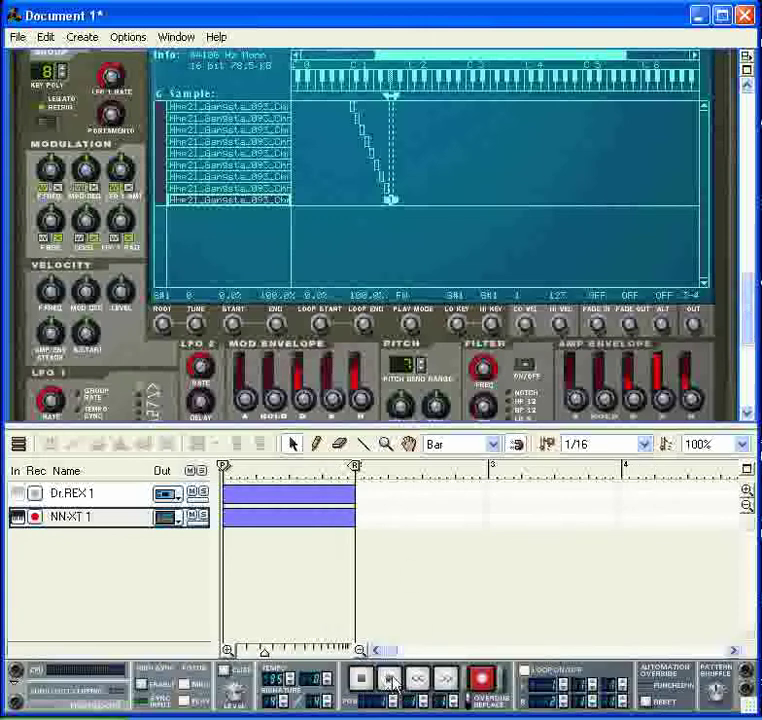
{"action": "left_click", "coordinate": [390, 680]}
{"action": "scroll", "coordinate": [400, 203], "scroll_direction": "up", "scroll_amount": 2}
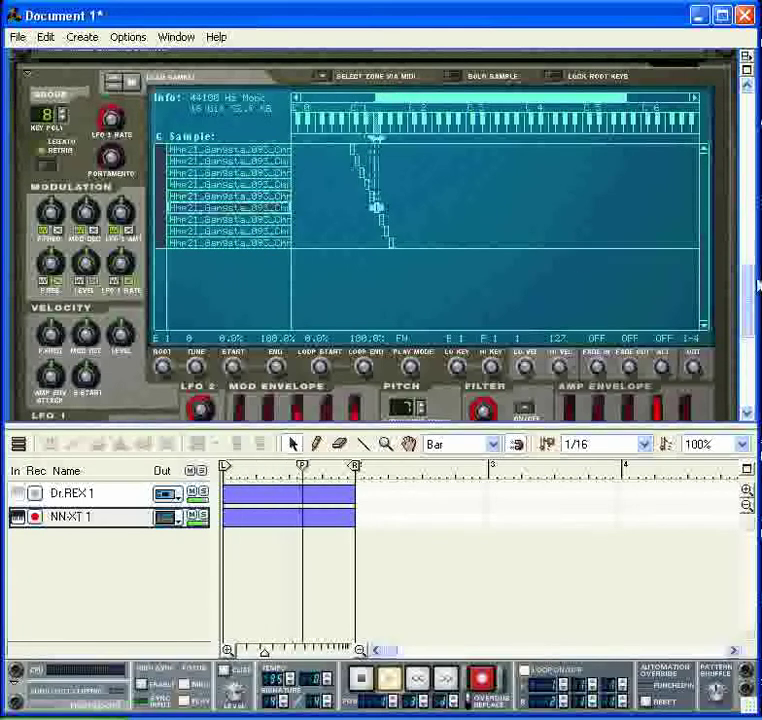
{"action": "scroll", "coordinate": [755, 285], "scroll_direction": "up", "scroll_amount": 3}
{"action": "left_click_drag", "start_coordinate": [754, 278], "coordinate": [757, 272]}
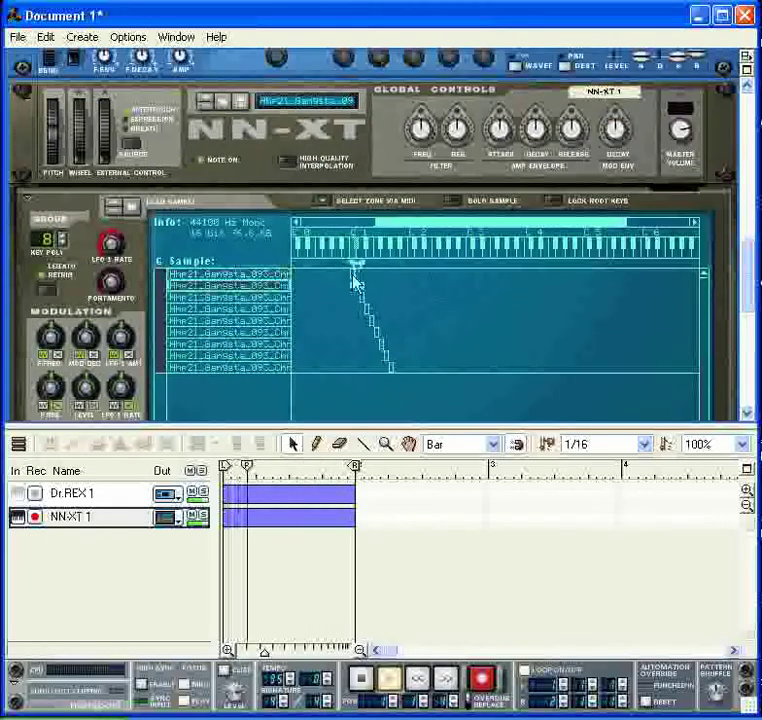
{"action": "left_click_drag", "start_coordinate": [753, 298], "coordinate": [743, 213]}
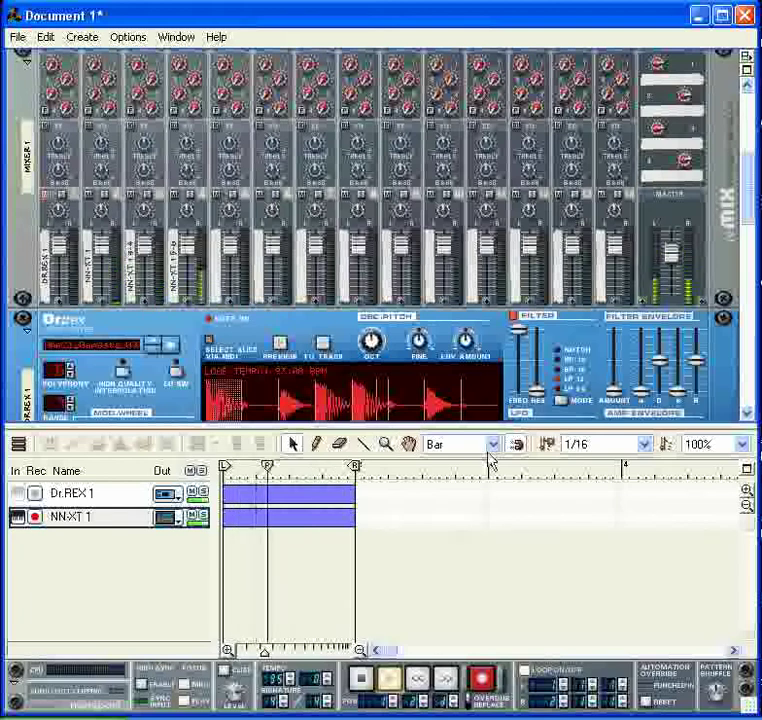
{"action": "left_click", "coordinate": [373, 679]}
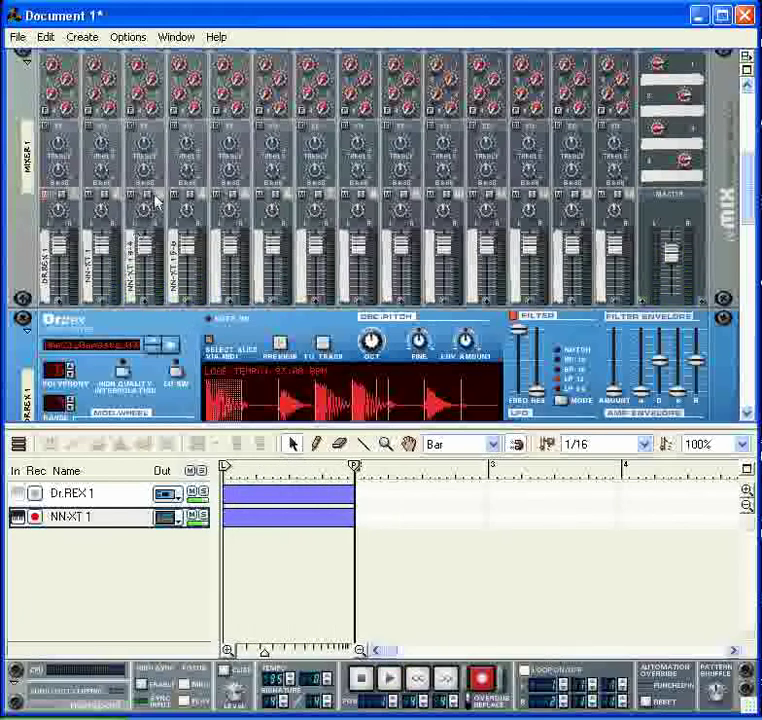
{"action": "left_click", "coordinate": [360, 680]}
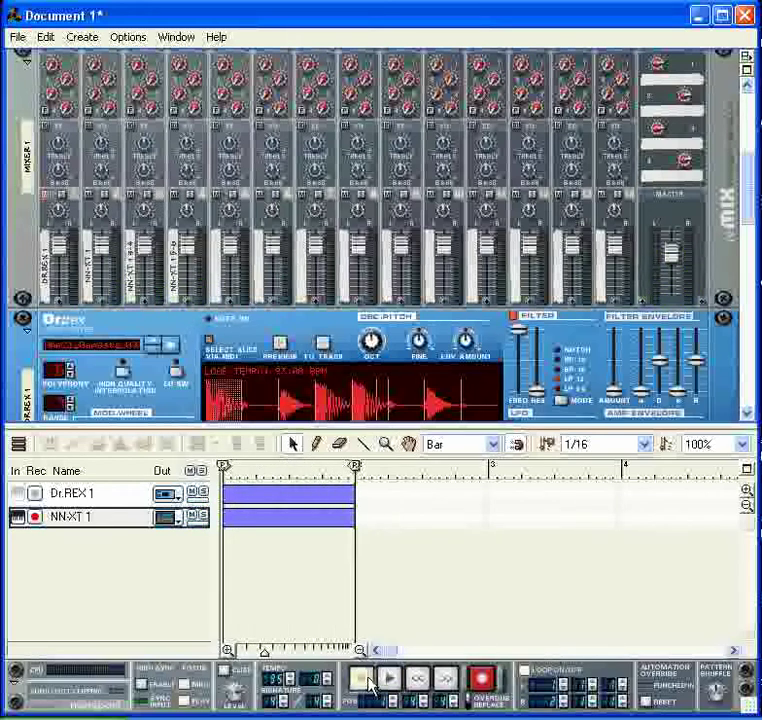
Inspect the NN-XT output cabling on the back of the rack and return to the mixer on the front
{"action": "left_click_drag", "start_coordinate": [748, 190], "coordinate": [748, 255]}
{"action": "key", "text": "Tab"}
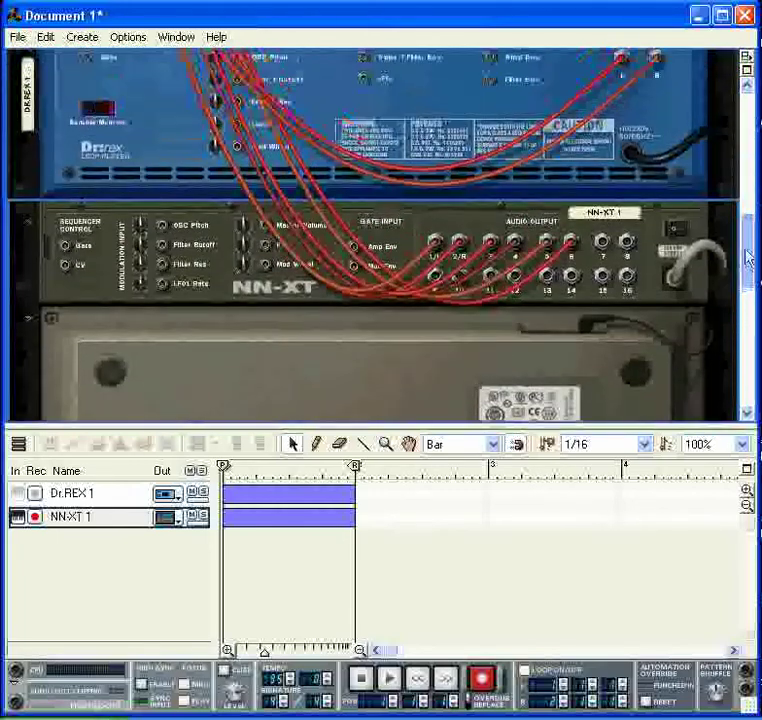
{"action": "key", "text": "Tab"}
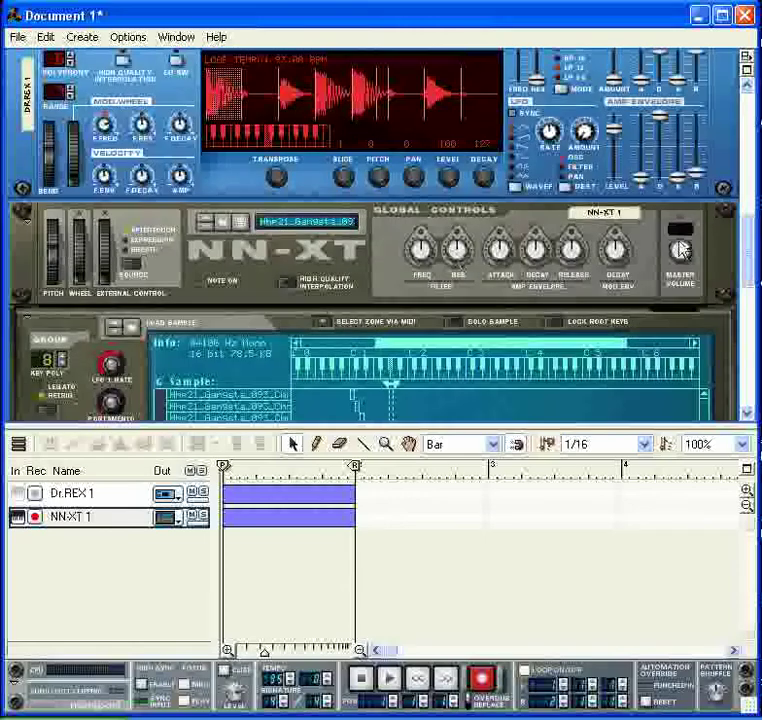
{"action": "left_click_drag", "start_coordinate": [748, 243], "coordinate": [750, 197]}
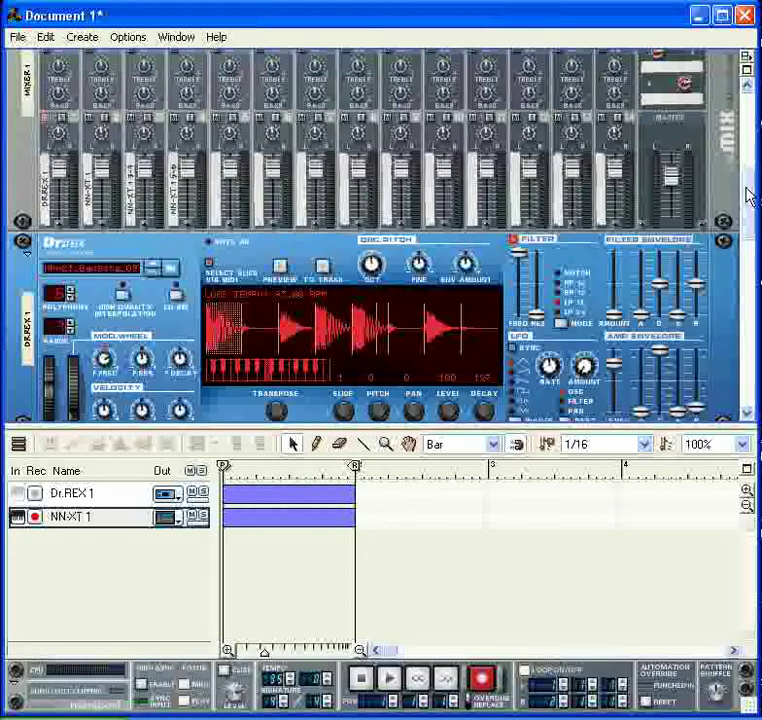
{"action": "mouse_move", "coordinate": [750, 200]}
{"action": "left_mouse_down"}
{"action": "mouse_move", "coordinate": [750, 226]}
{"action": "mouse_move", "coordinate": [750, 192]}
{"action": "left_mouse_up"}
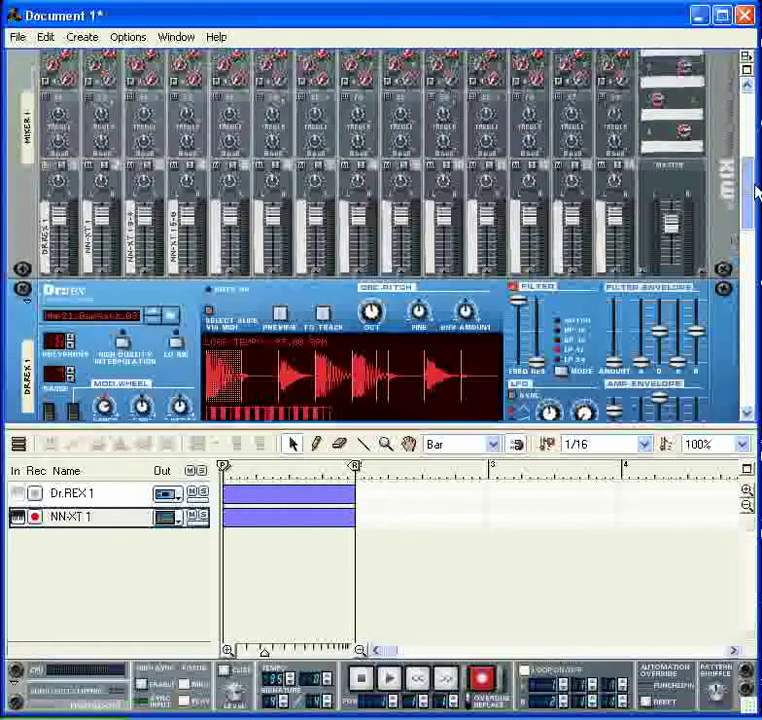
Open the recent song tutorexrouting3.rns and move its window into full view
{"action": "left_click", "coordinate": [15, 38]}
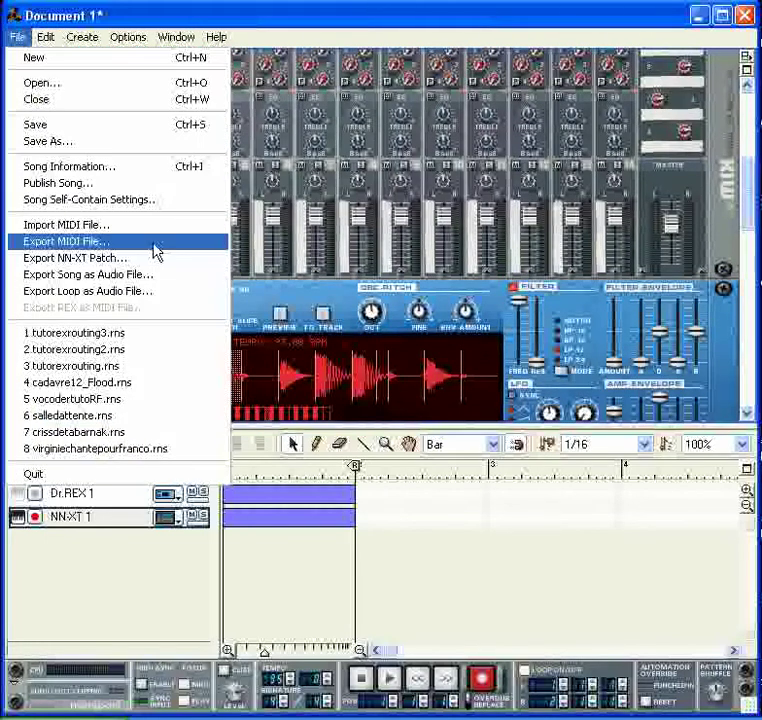
{"action": "left_click", "coordinate": [90, 333]}
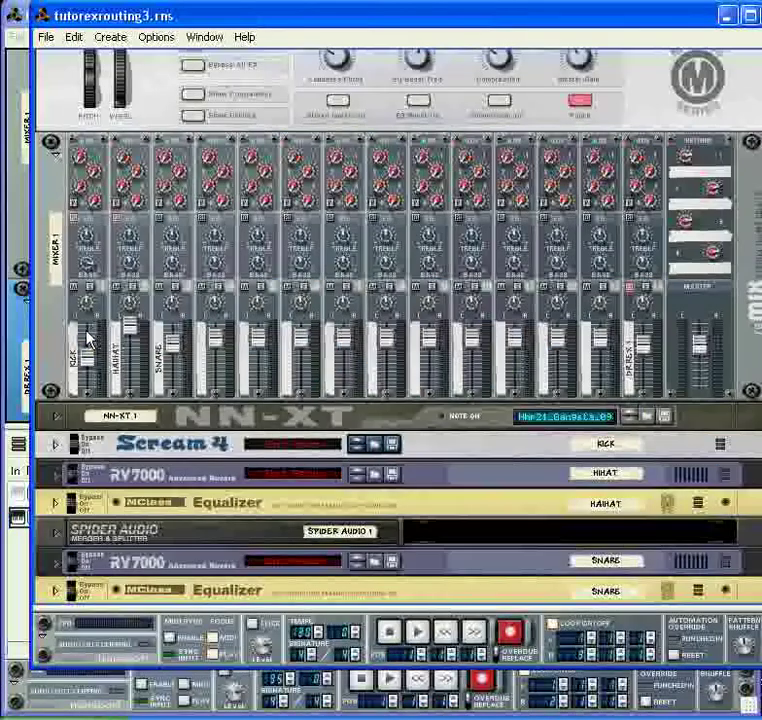
{"action": "left_click_drag", "start_coordinate": [604, 28], "coordinate": [575, 24]}
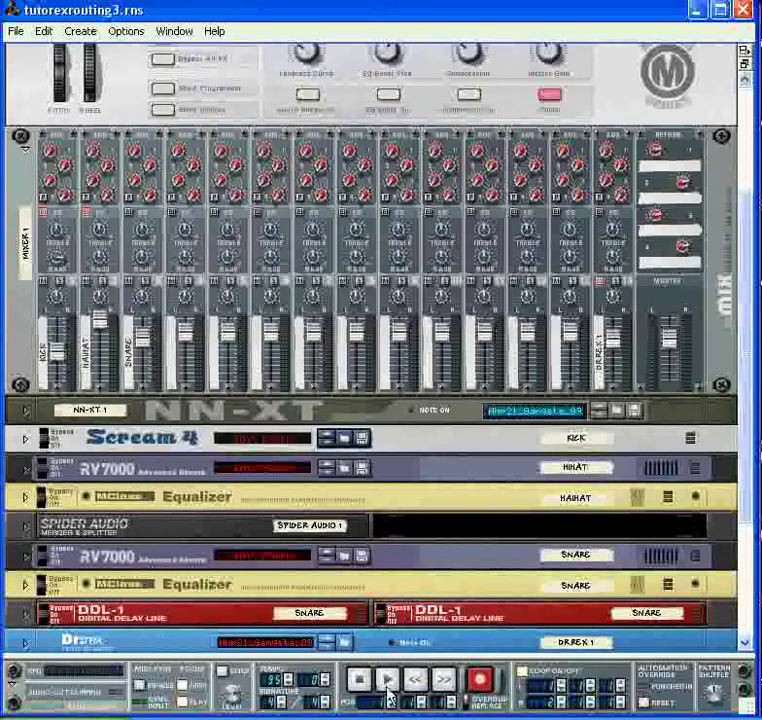
Play the song with the kick channel soloed, unfold its Scream 4 and toggle the unit's bypass to compare the sound
{"action": "left_click", "coordinate": [388, 680]}
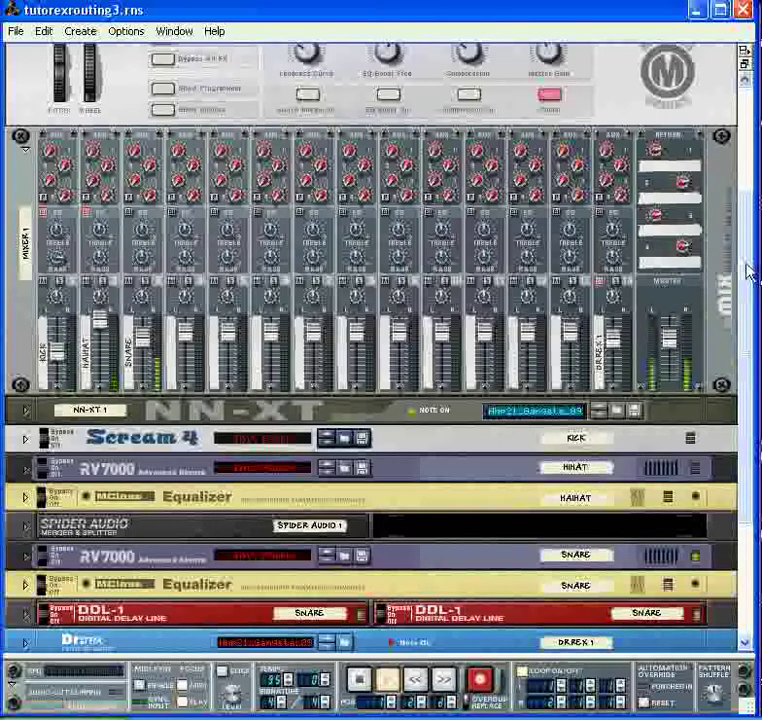
{"action": "left_click_drag", "start_coordinate": [667, 349], "coordinate": [668, 353]}
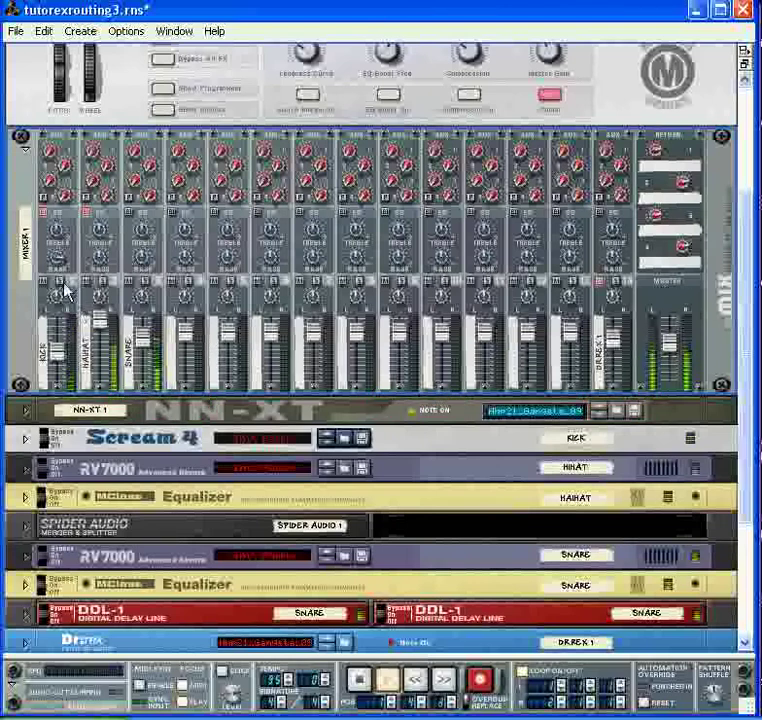
{"action": "left_click_drag", "start_coordinate": [675, 322], "coordinate": [677, 327]}
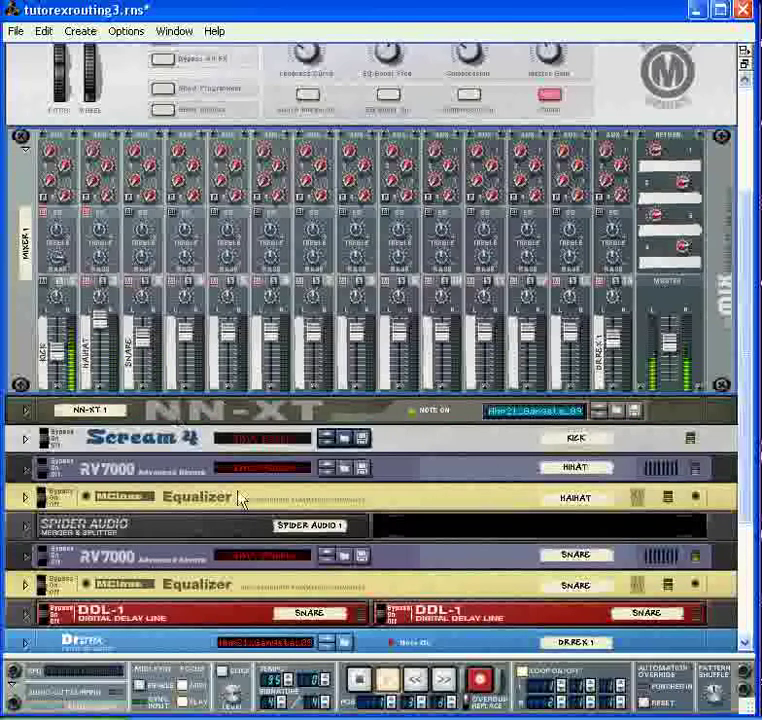
{"action": "left_click", "coordinate": [25, 438]}
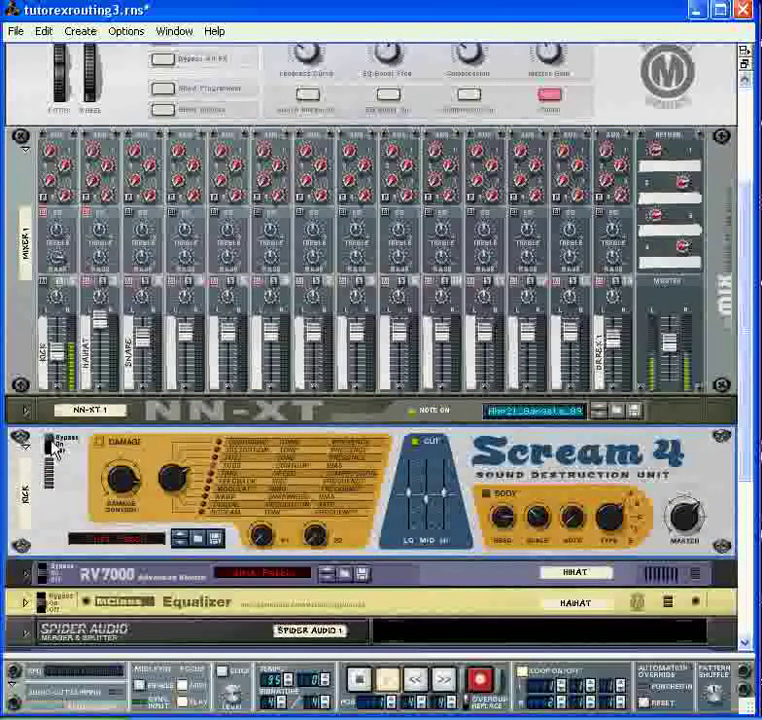
{"action": "left_click", "coordinate": [47, 447]}
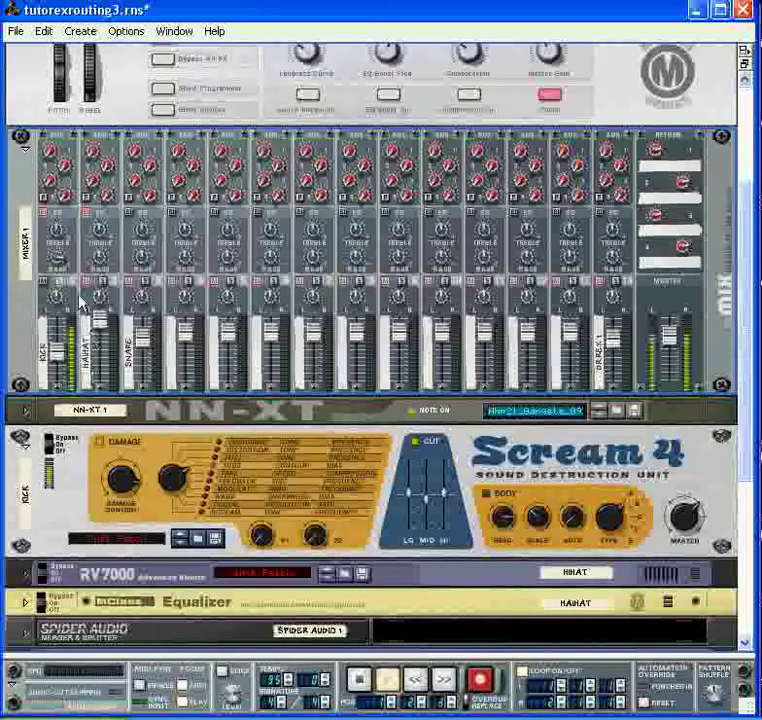
Unfold the hi-hat and snare RV7000 reverbs, the snare Equalizer and the snare DDL-1 delays while listening to those channels
{"action": "left_click_drag", "start_coordinate": [748, 253], "coordinate": [741, 276]}
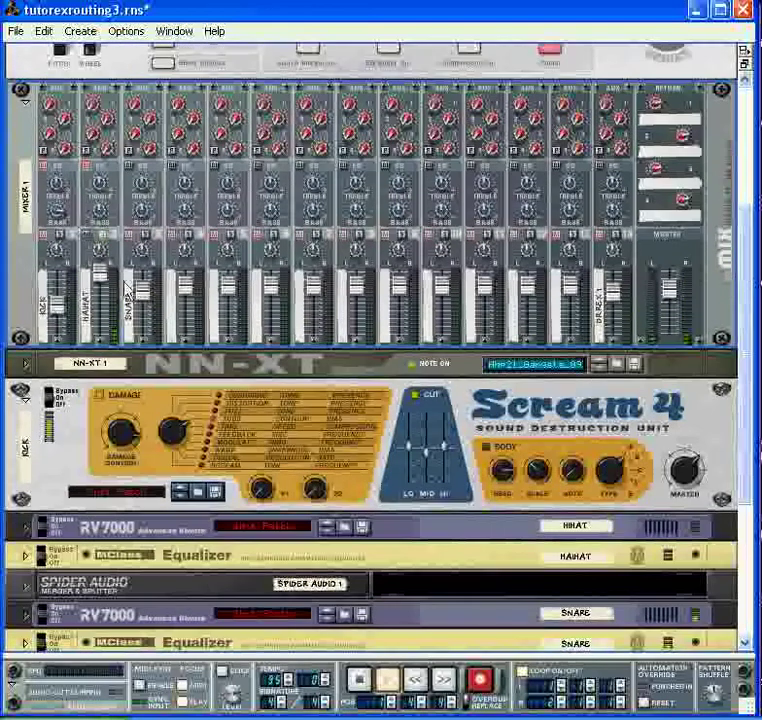
{"action": "left_click", "coordinate": [22, 528]}
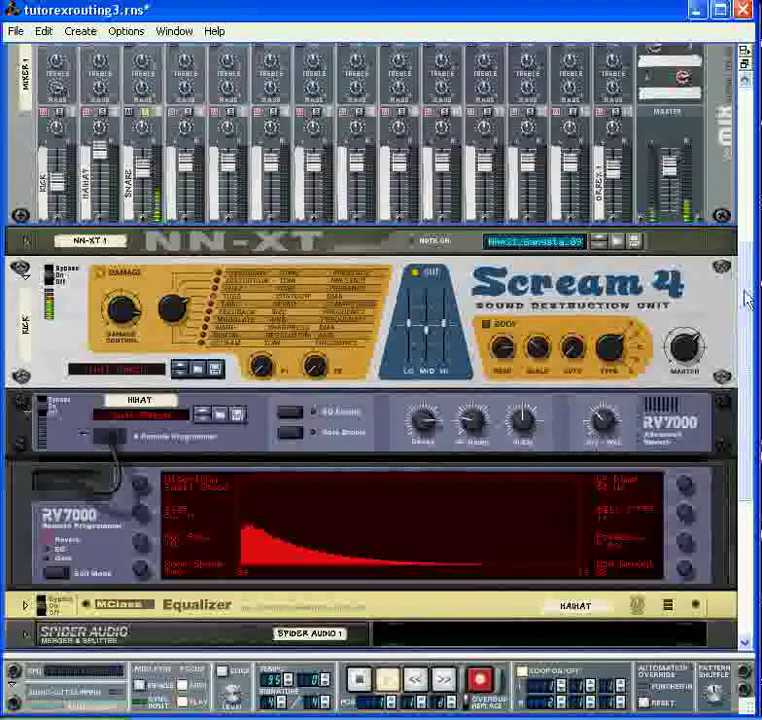
{"action": "left_click_drag", "start_coordinate": [752, 290], "coordinate": [748, 388]}
{"action": "left_click", "coordinate": [25, 429]}
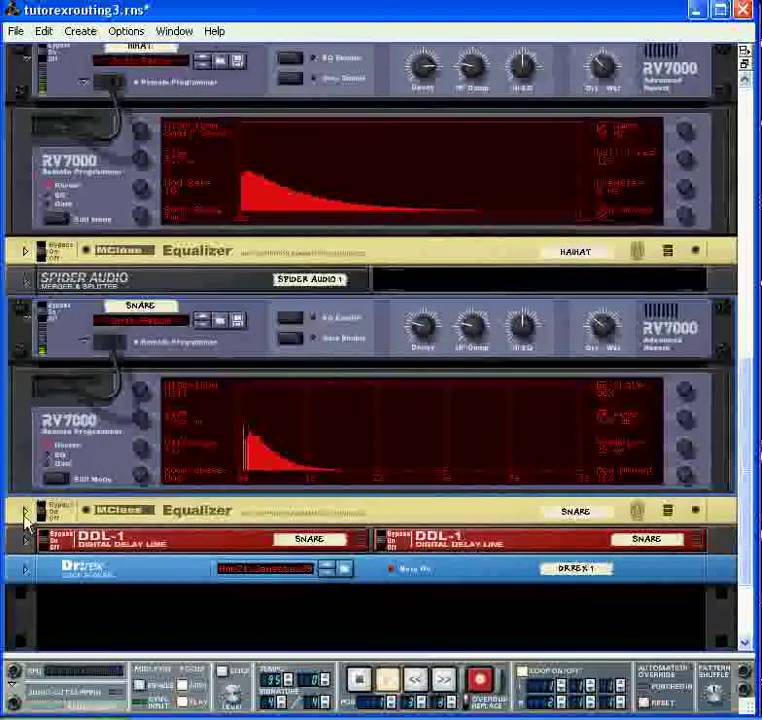
{"action": "left_click", "coordinate": [25, 518]}
{"action": "scroll", "coordinate": [85, 515], "scroll_direction": "down", "scroll_amount": 3}
{"action": "left_click", "coordinate": [24, 530]}
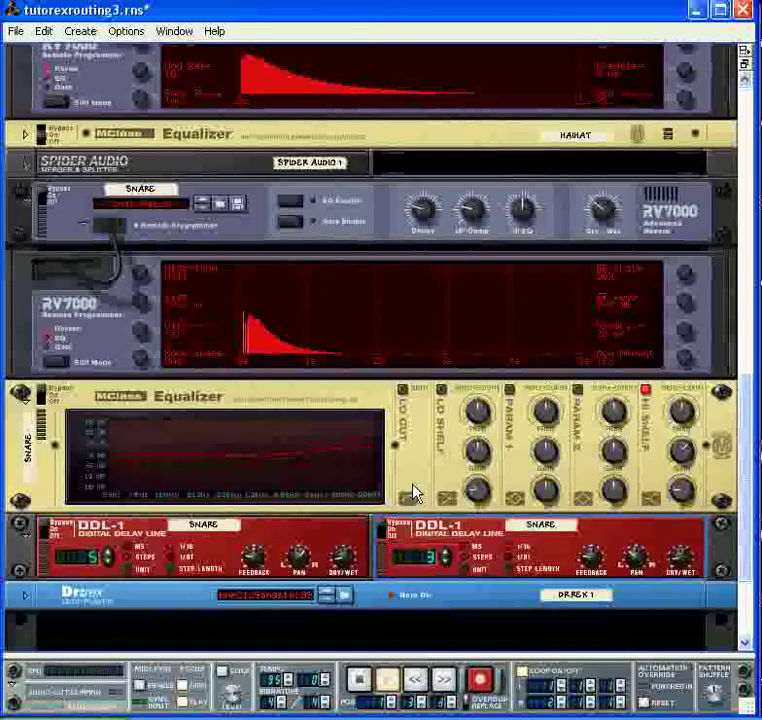
{"action": "left_click", "coordinate": [387, 533]}
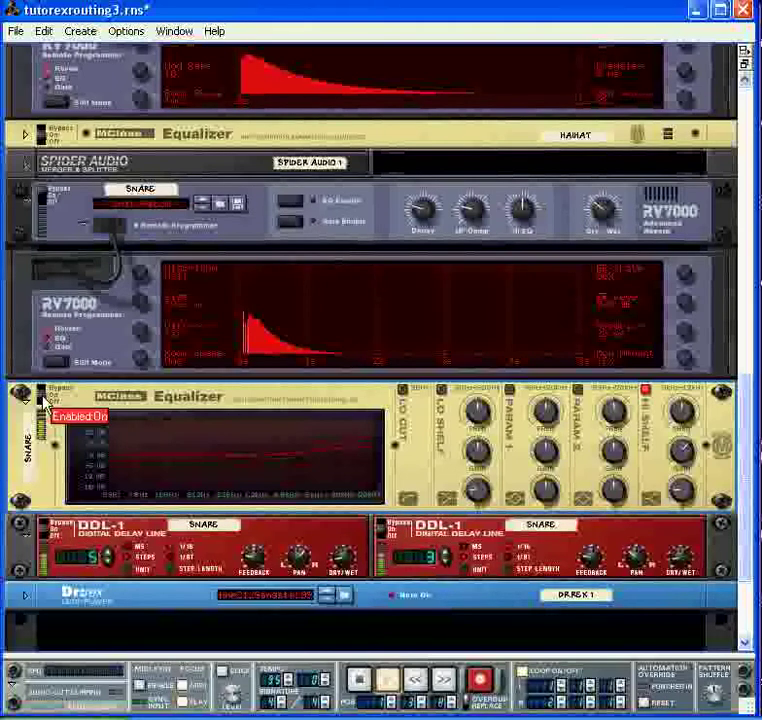
Unsolo the snare, compare the full processed mix with the soloed original Dr.REX channel, and stop playback
{"action": "left_click_drag", "start_coordinate": [744, 395], "coordinate": [726, 158]}
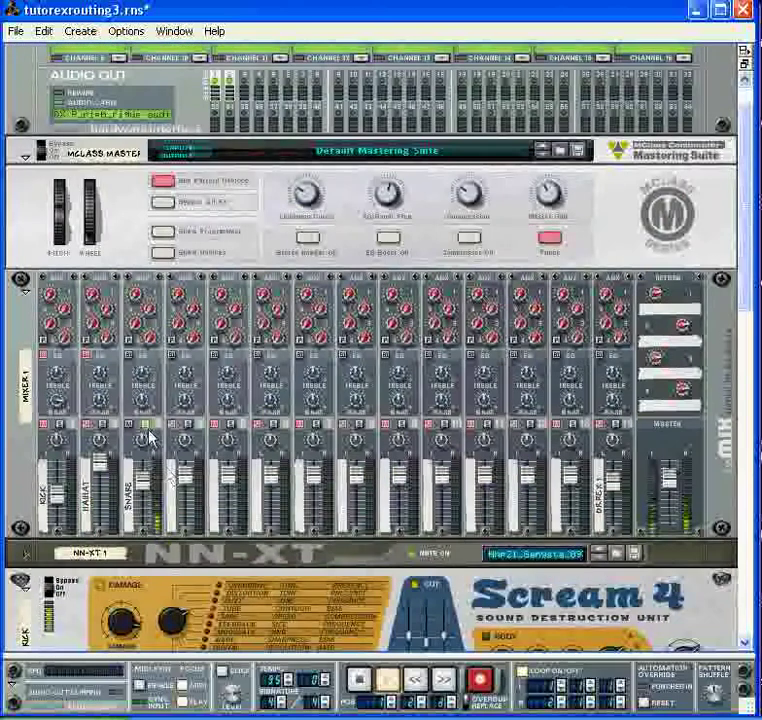
{"action": "left_click", "coordinate": [146, 426]}
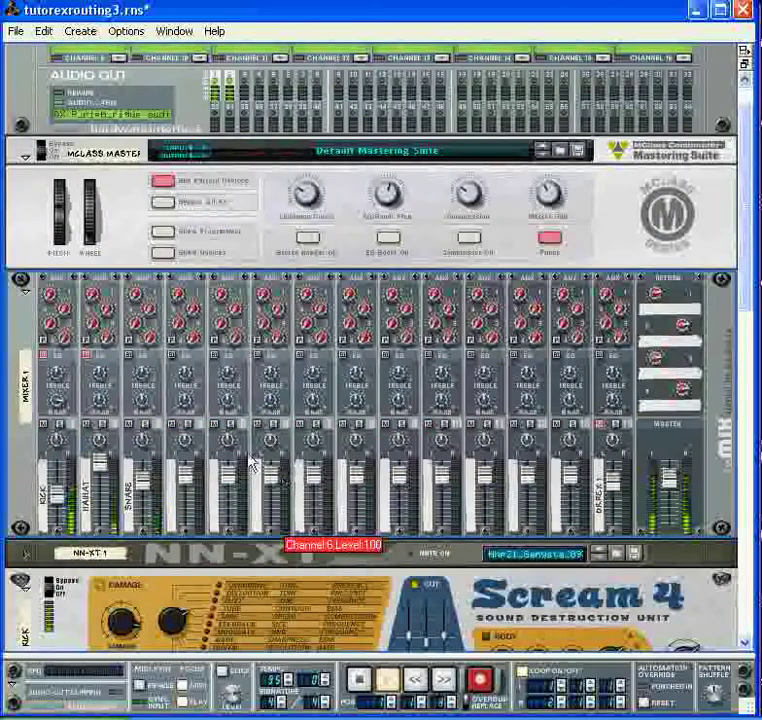
{"action": "left_click", "coordinate": [617, 427]}
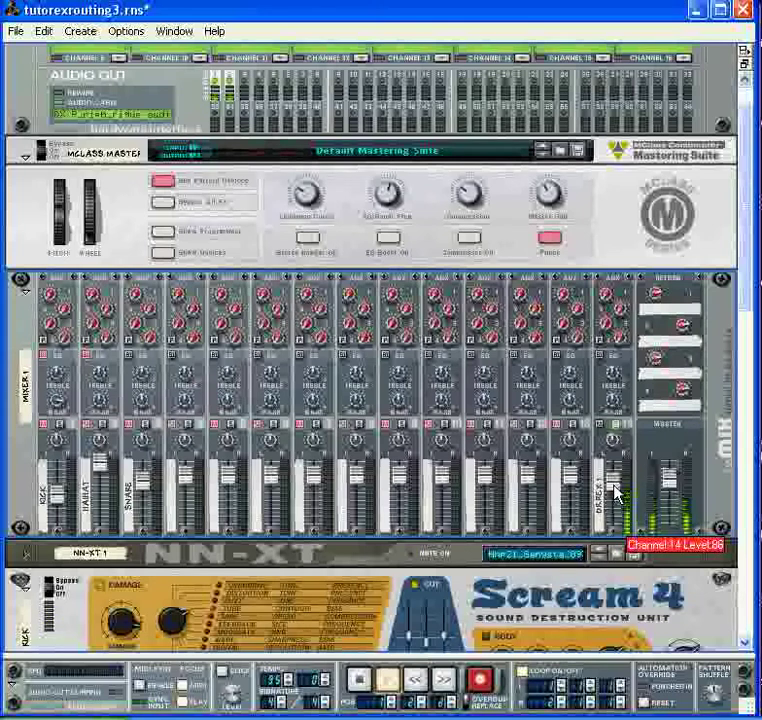
{"action": "left_click", "coordinate": [619, 429]}
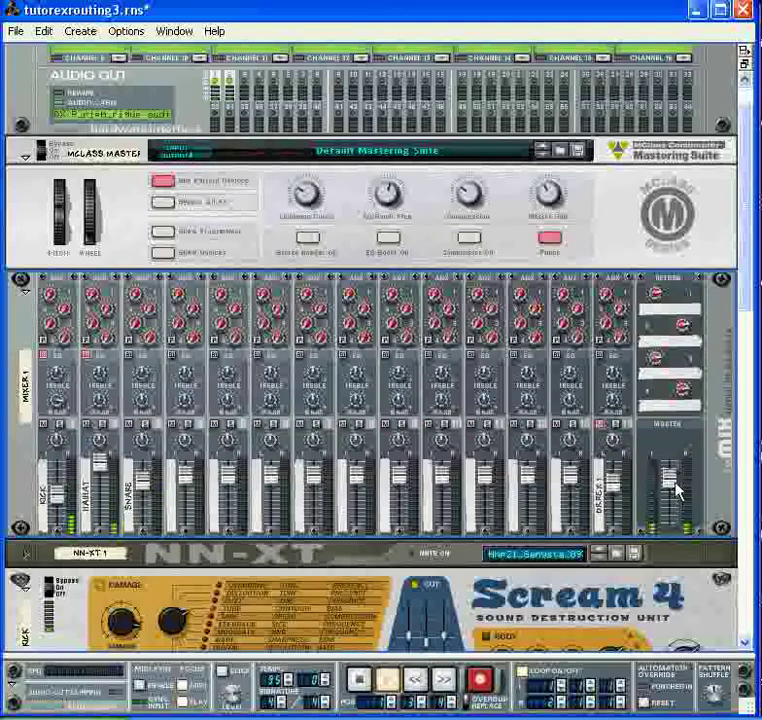
{"action": "left_click", "coordinate": [358, 683]}
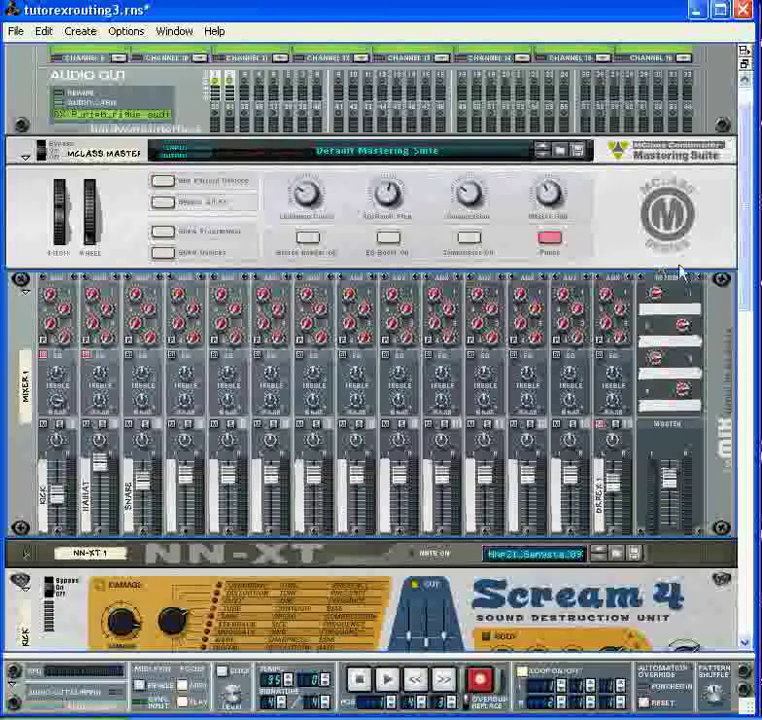
{"action": "left_click_drag", "start_coordinate": [750, 190], "coordinate": [752, 254]}
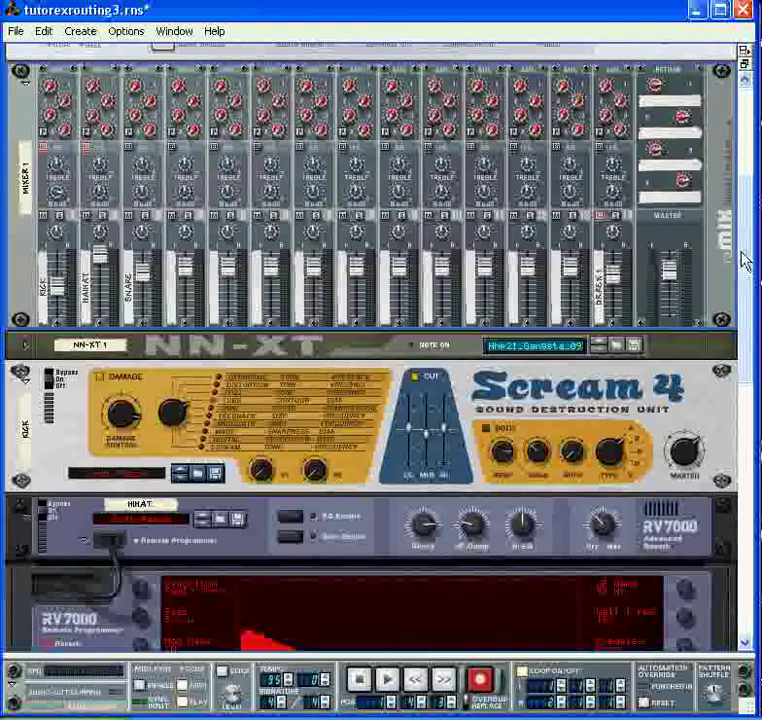
{"action": "left_click_drag", "start_coordinate": [745, 258], "coordinate": [752, 181]}
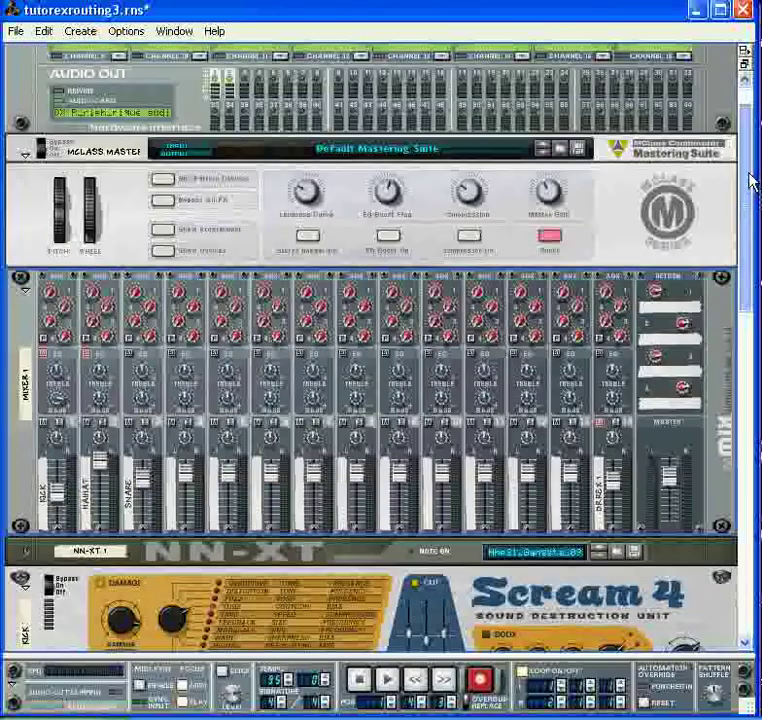